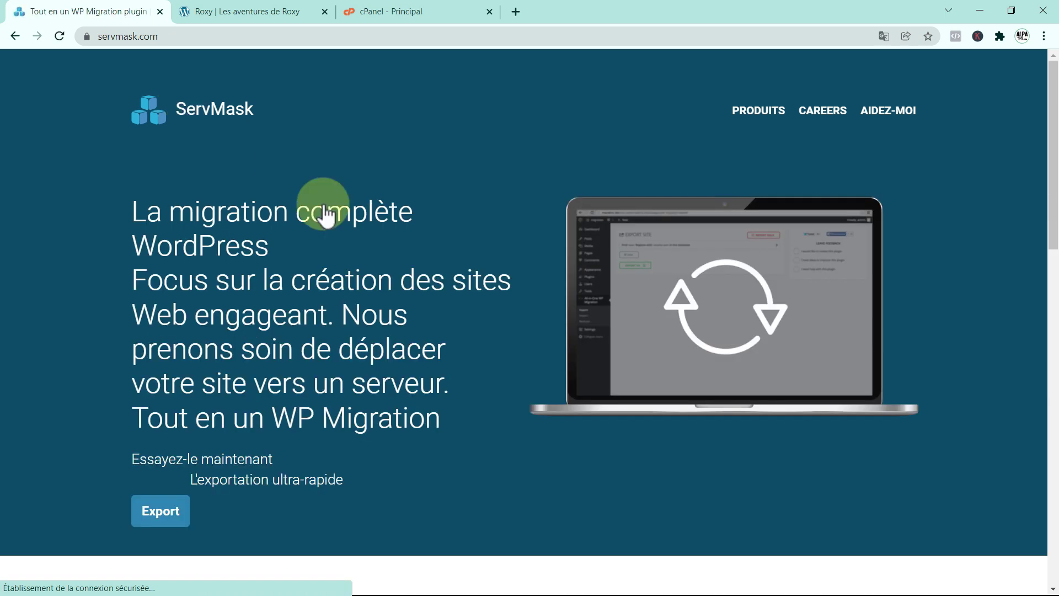
Review the drag-and-drop import section of the ServMask page and highlight its maximum supported file size.
scroll(541, 383, down, 5)
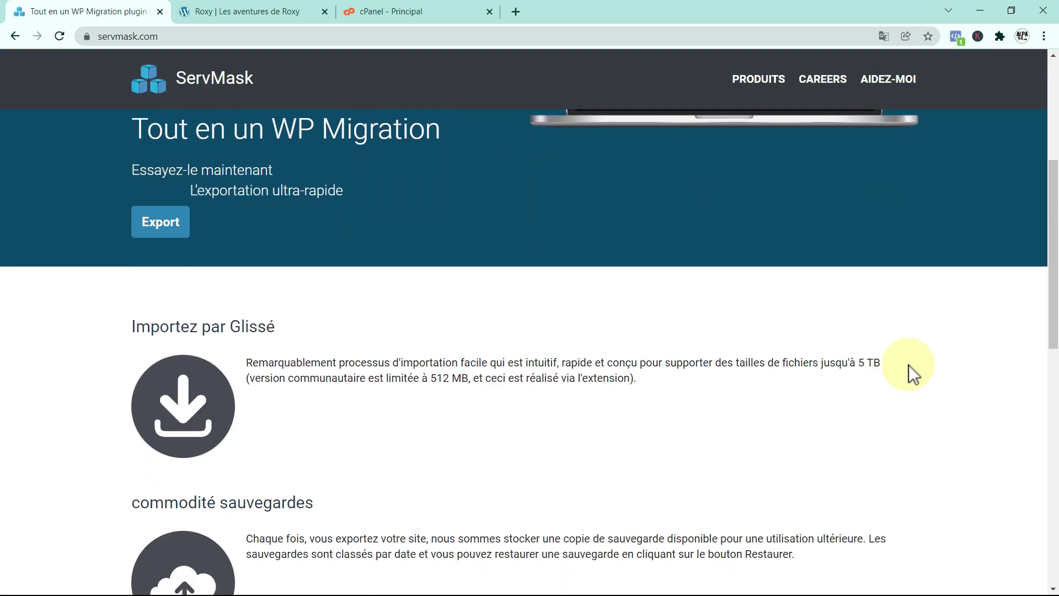
drag(884, 366, 820, 364)
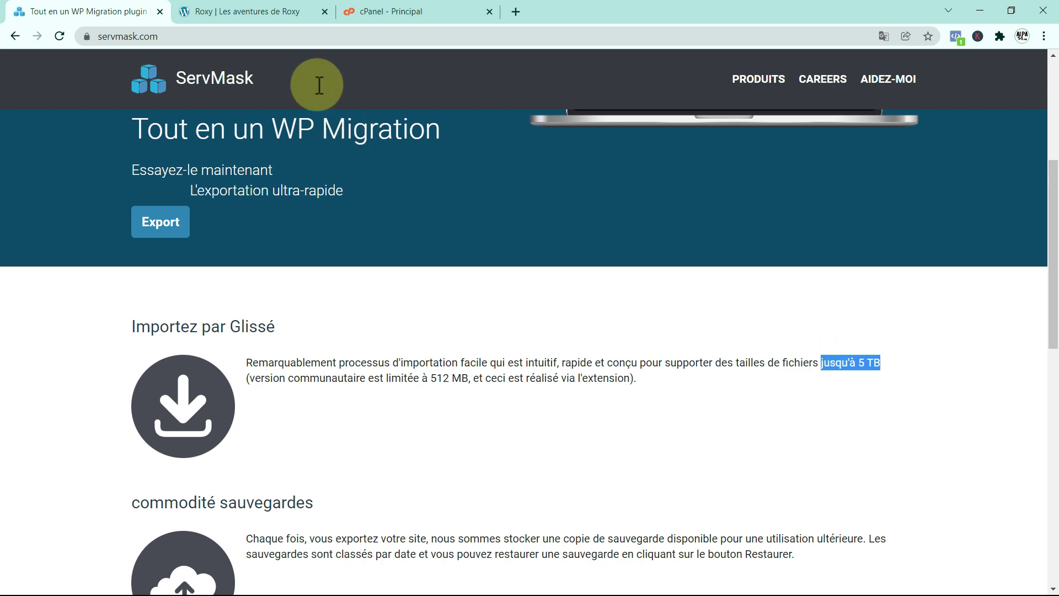
Look over the Doggy Roxy site's home page and its Blog page, including the page address.
click(258, 12)
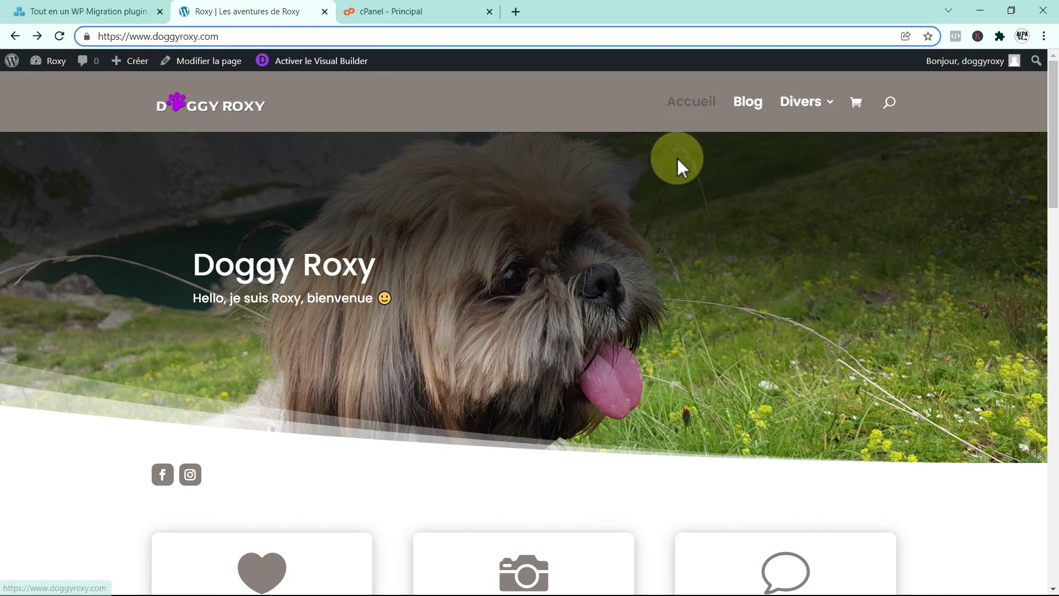
scroll(673, 179, down, 7)
scroll(672, 183, down, 3)
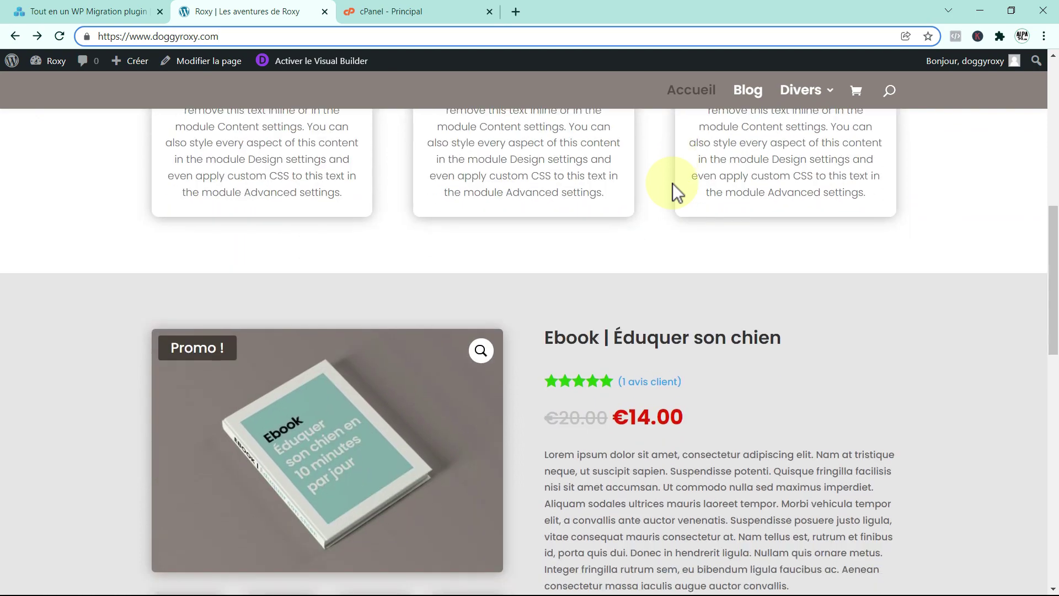
scroll(673, 183, up, 6)
scroll(673, 183, up, 4)
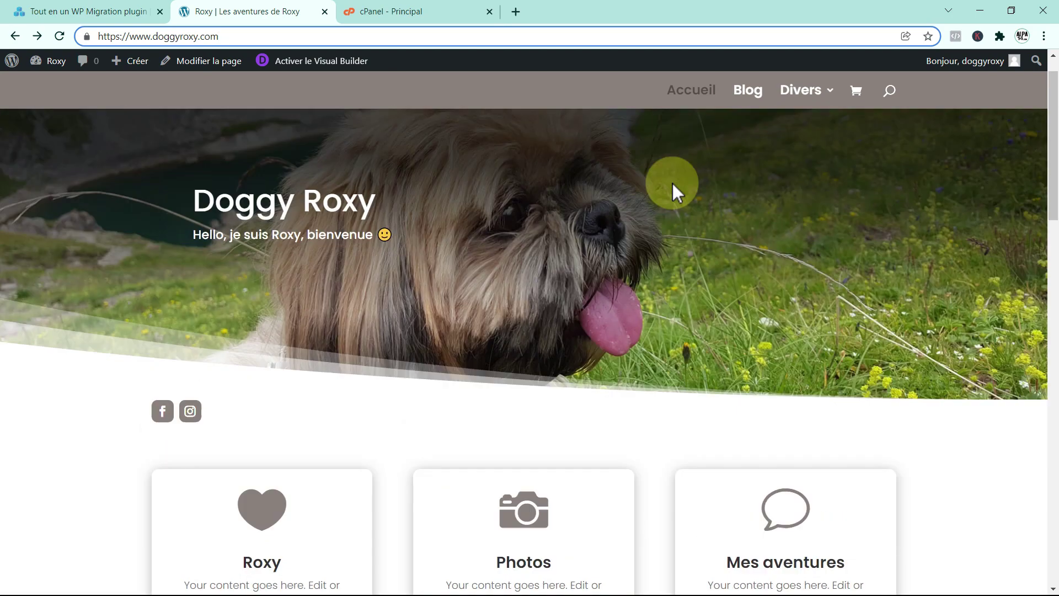
click(748, 103)
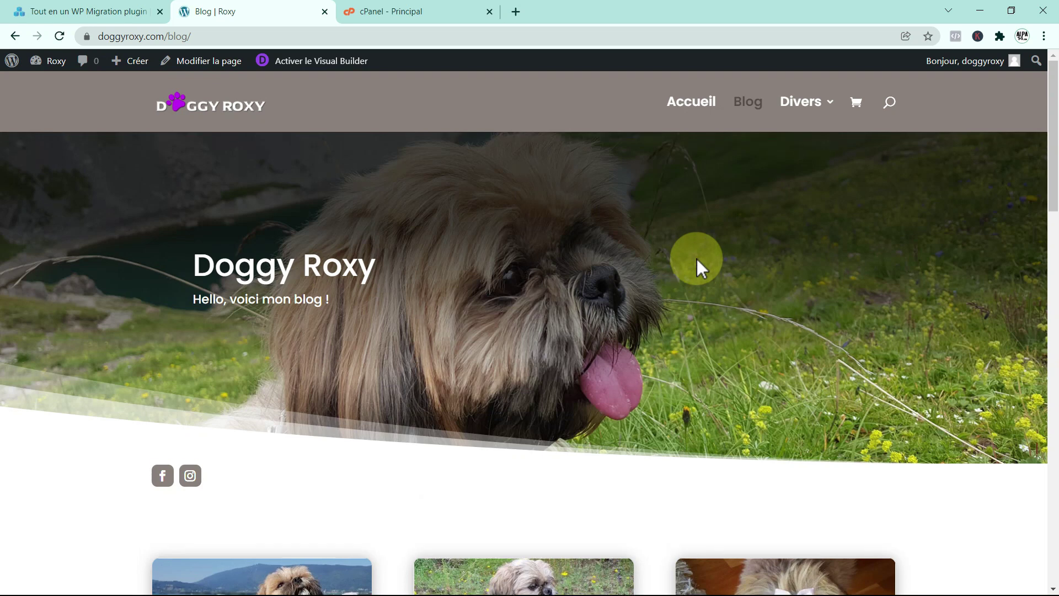
click(203, 36)
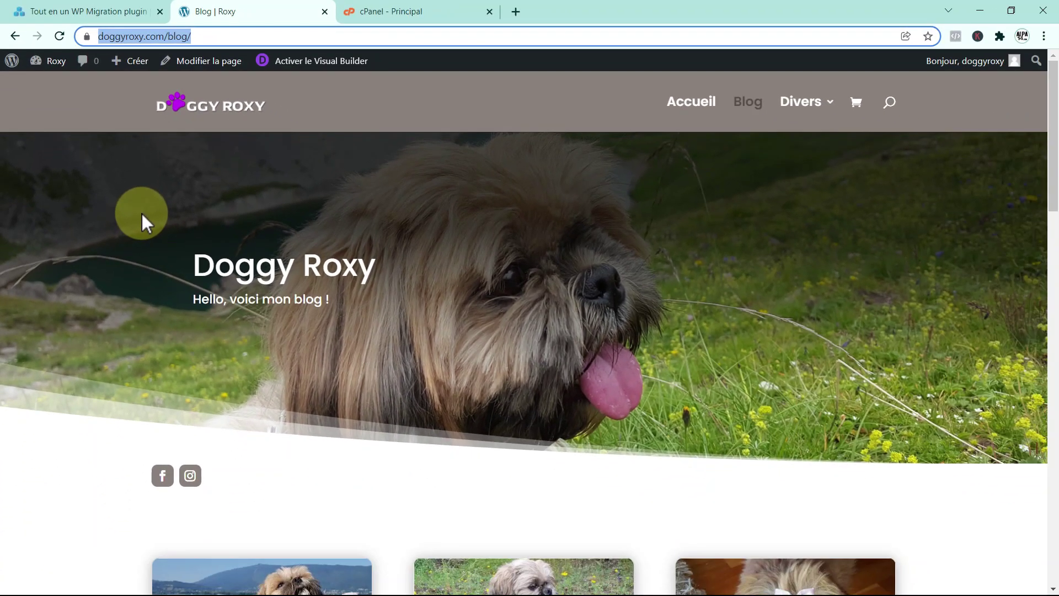
click(308, 479)
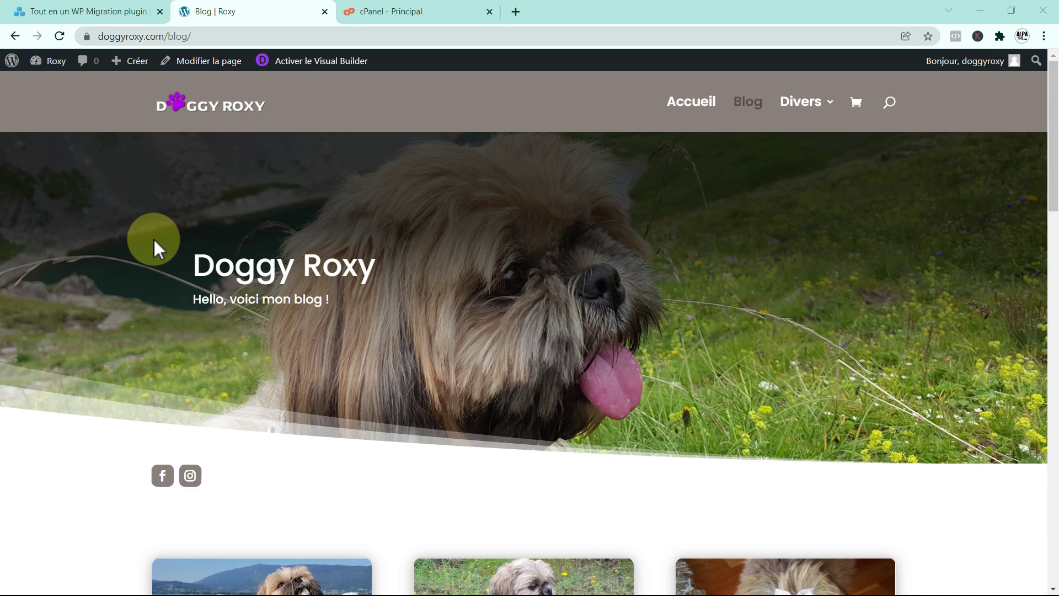
Check the site's total installation size under "Répertoires et tailles" in the WordPress Site Health information.
click(12, 61)
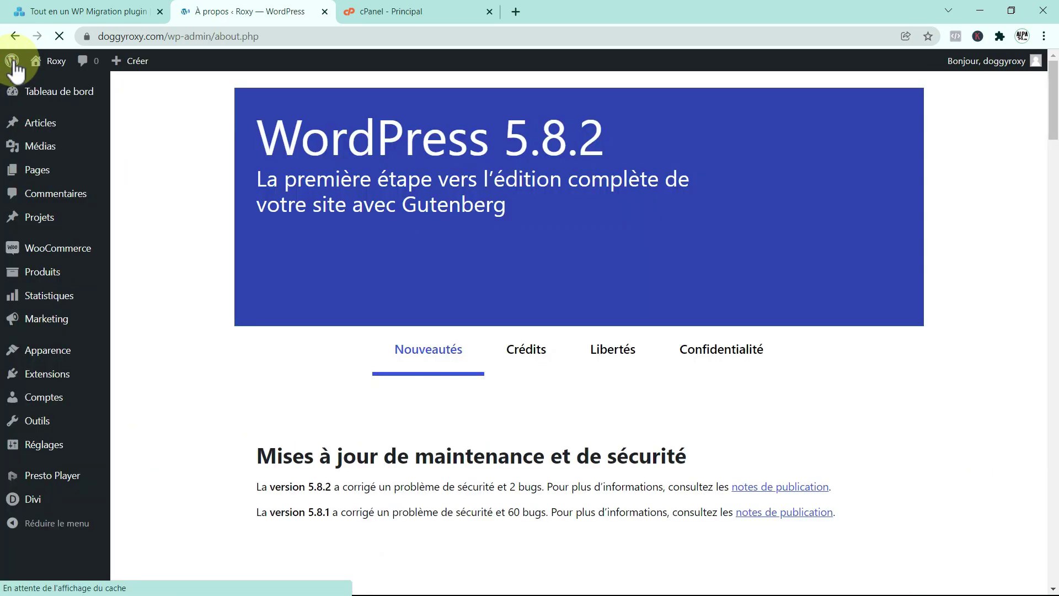
mouse_move(40, 425)
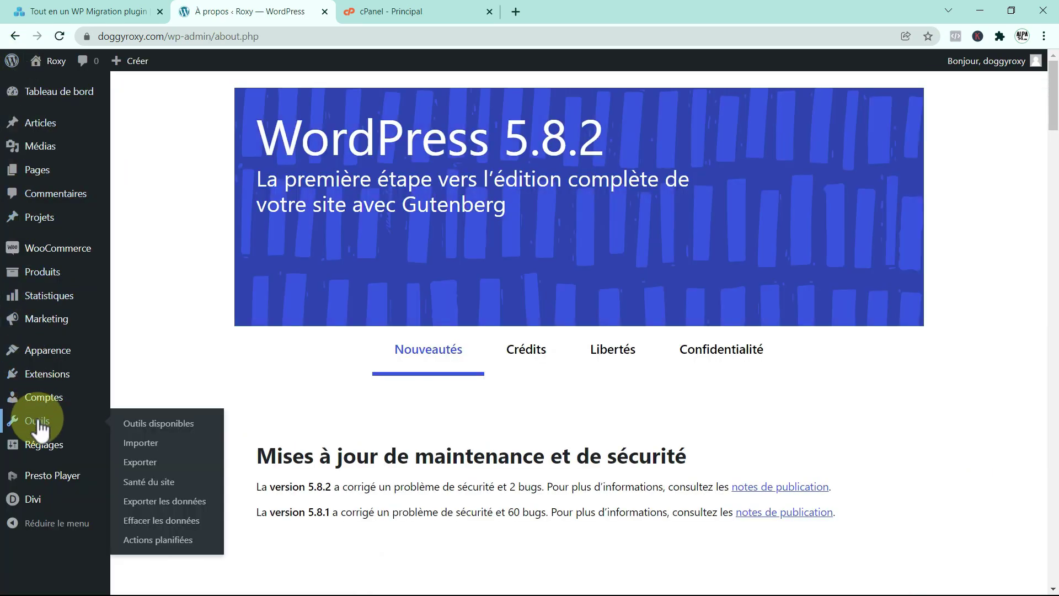
click(144, 486)
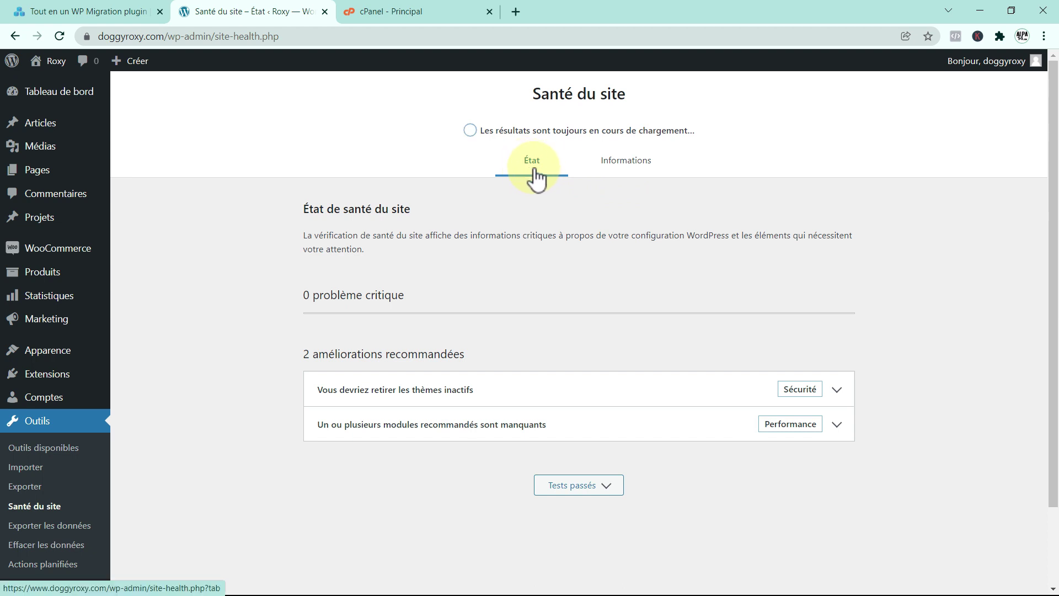
click(621, 171)
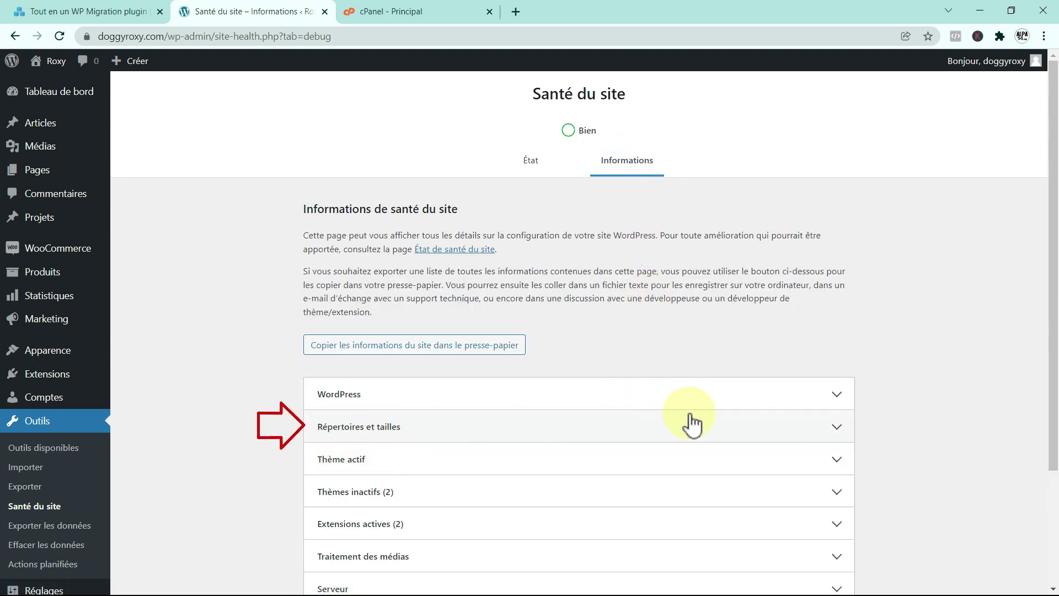
click(838, 428)
scroll(855, 433, down, 4)
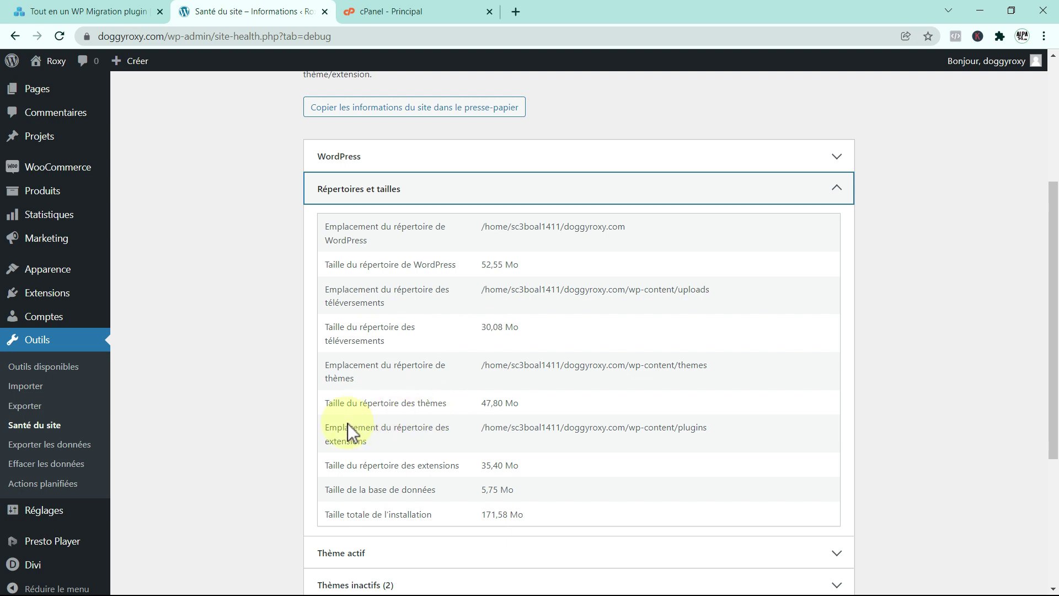
scroll(546, 330, down, 1)
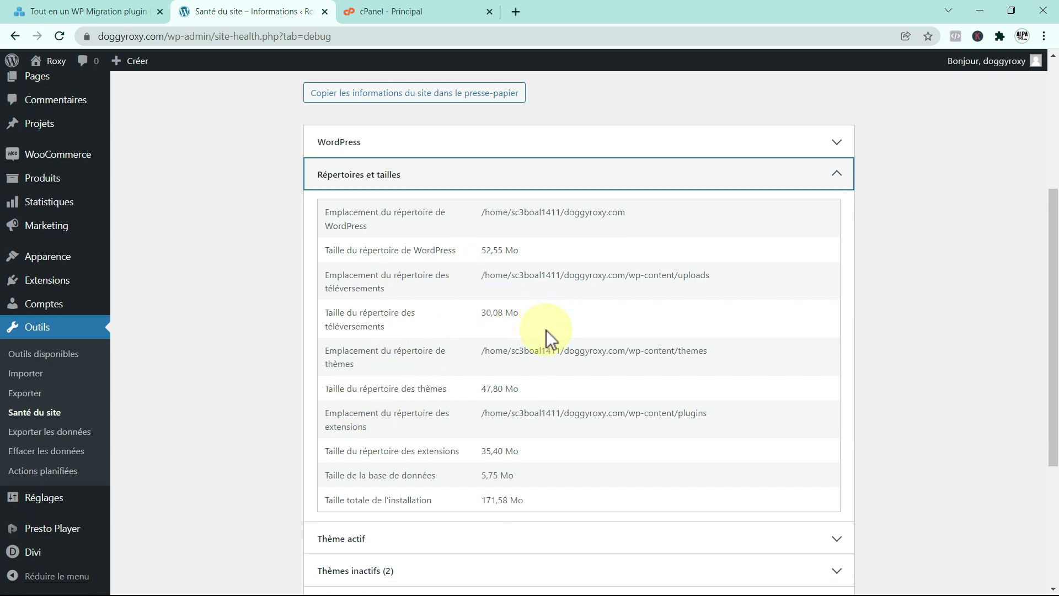
scroll(546, 329, down, 1)
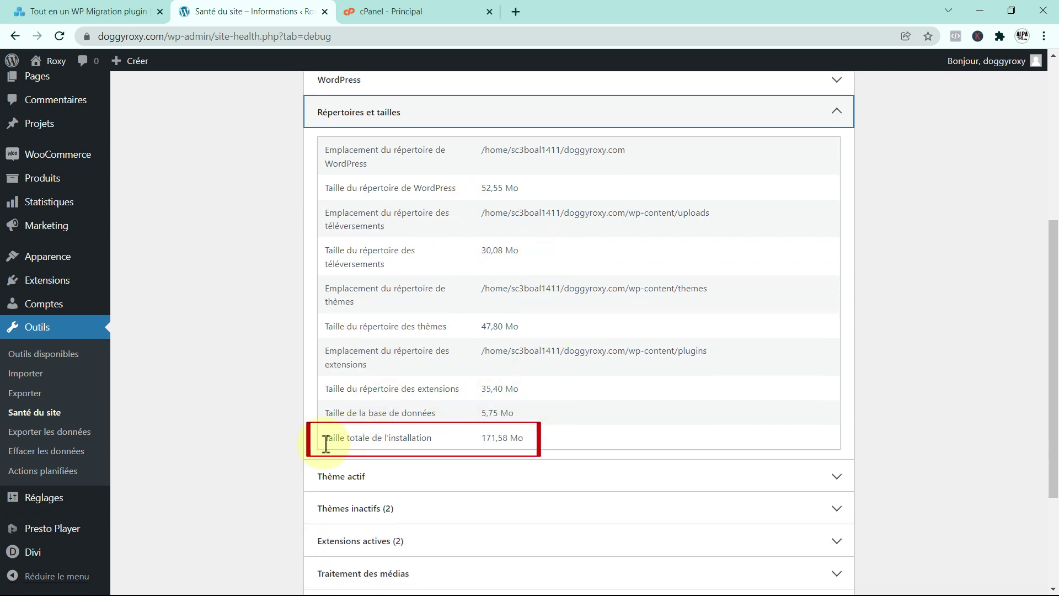
drag(326, 443, 532, 436)
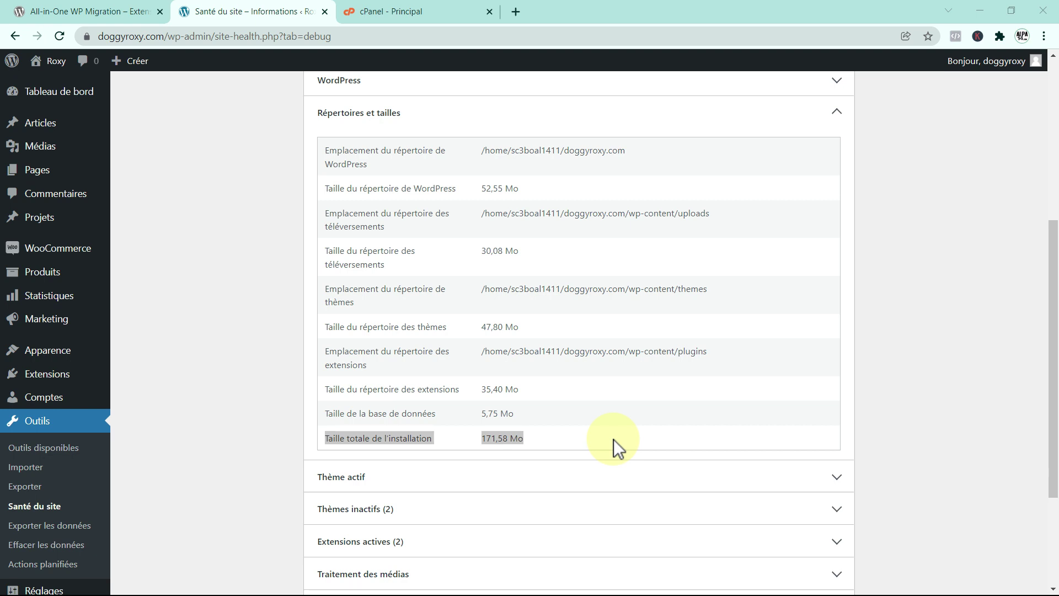
Find the All-in-One WP Migration plugin by searching new extensions for "all in one", and install and activate it.
mouse_move(59, 378)
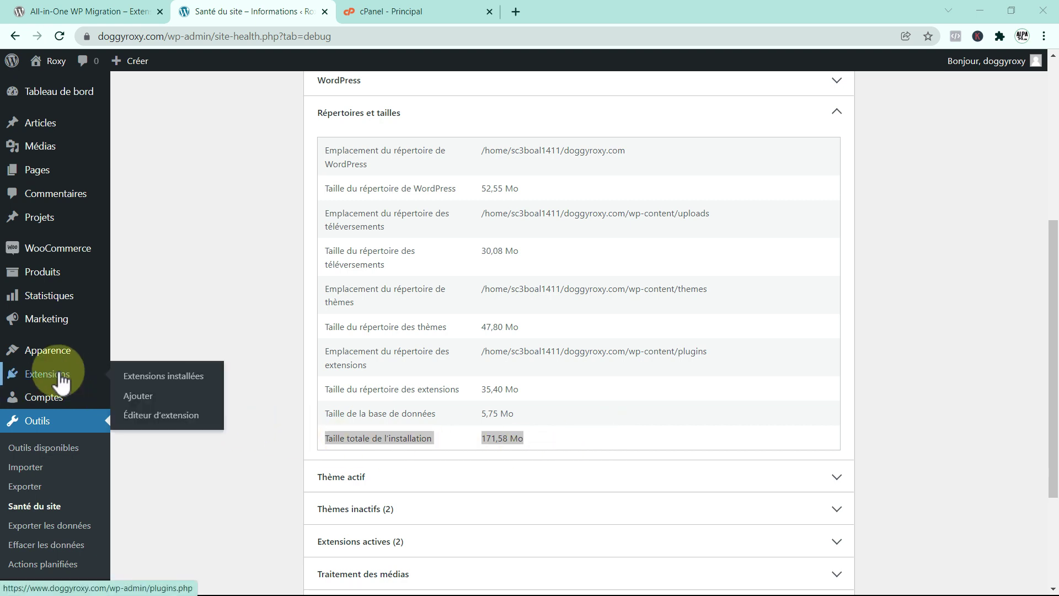
click(138, 399)
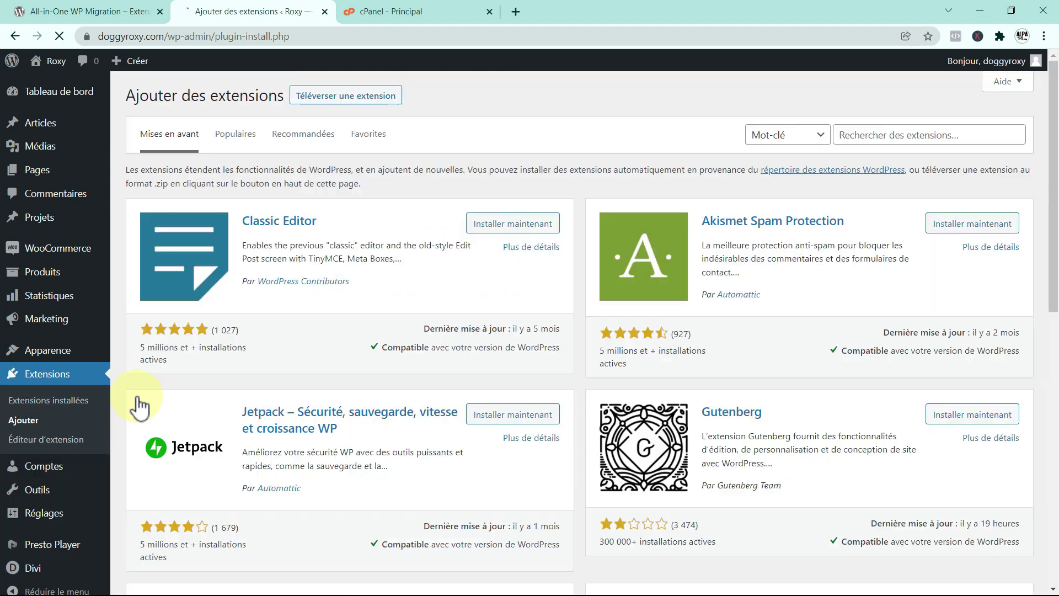
click(867, 138)
text(all in on)
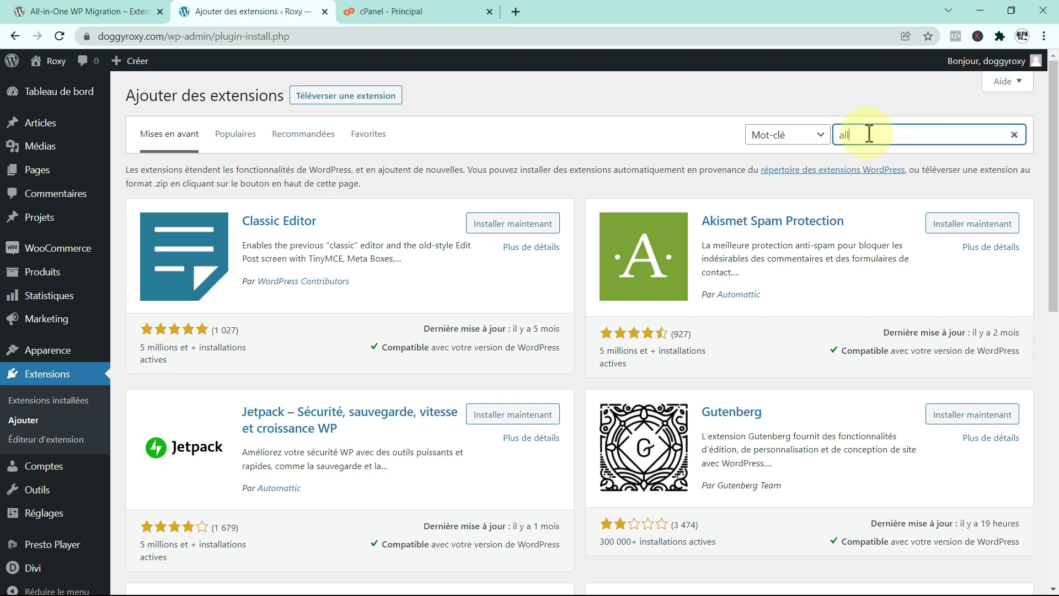
text(e)
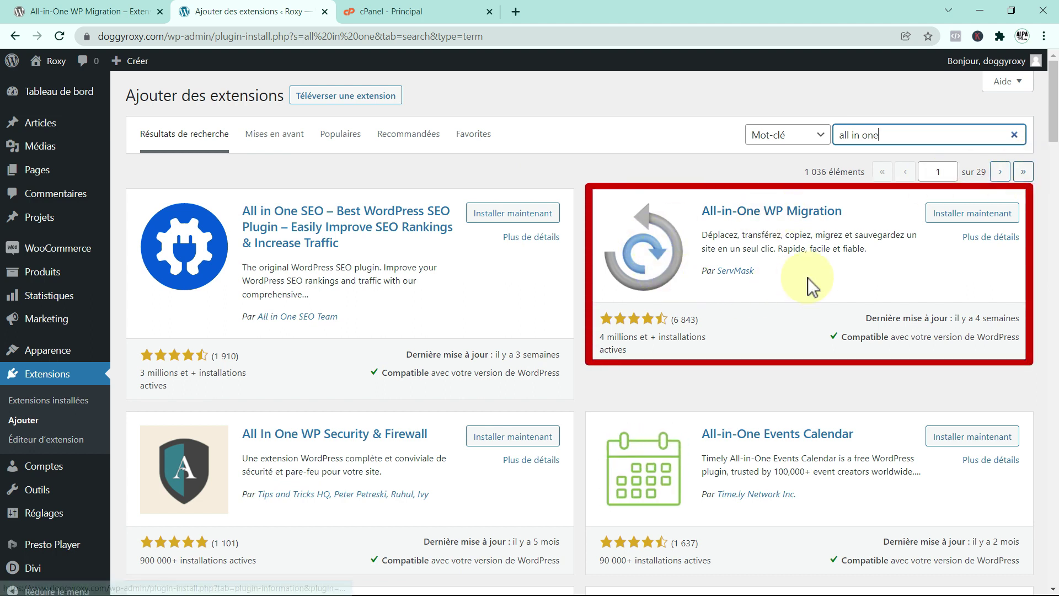
click(971, 213)
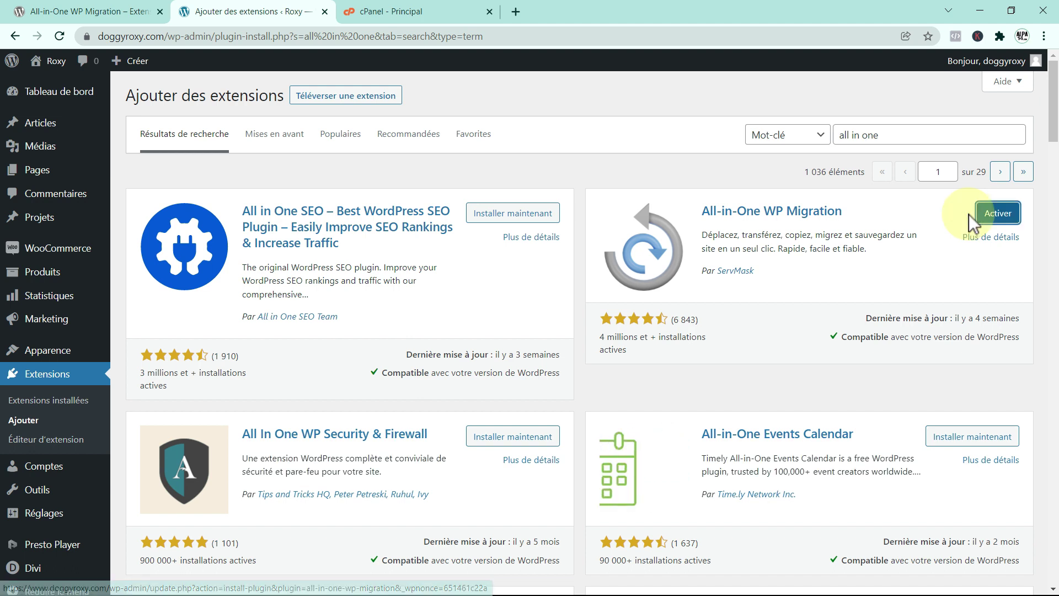
click(1010, 214)
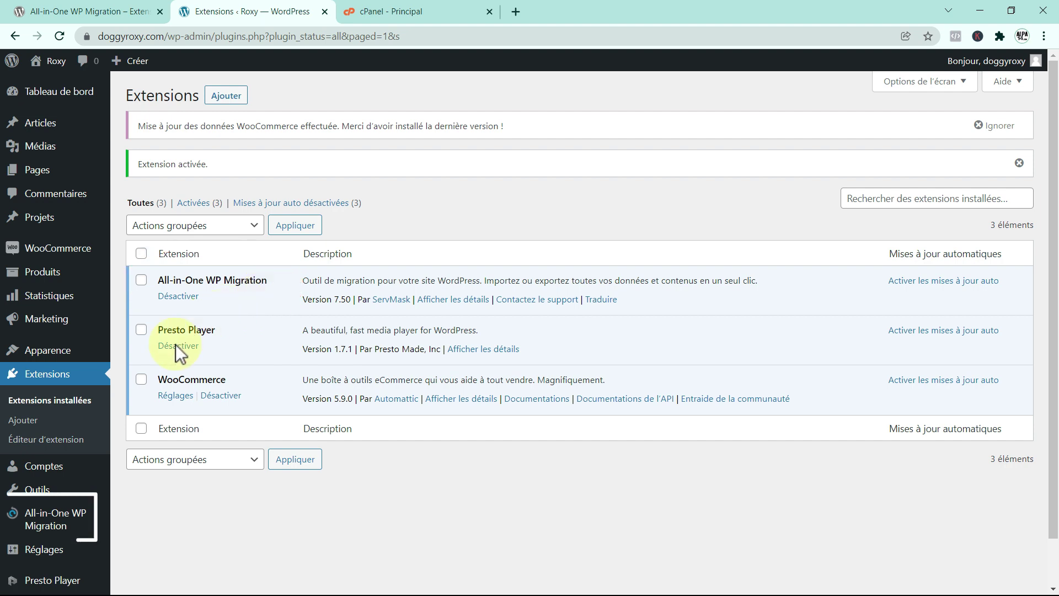
Export the site to a file with All-in-One WP Migration and download the resulting .wpress archive.
mouse_move(57, 525)
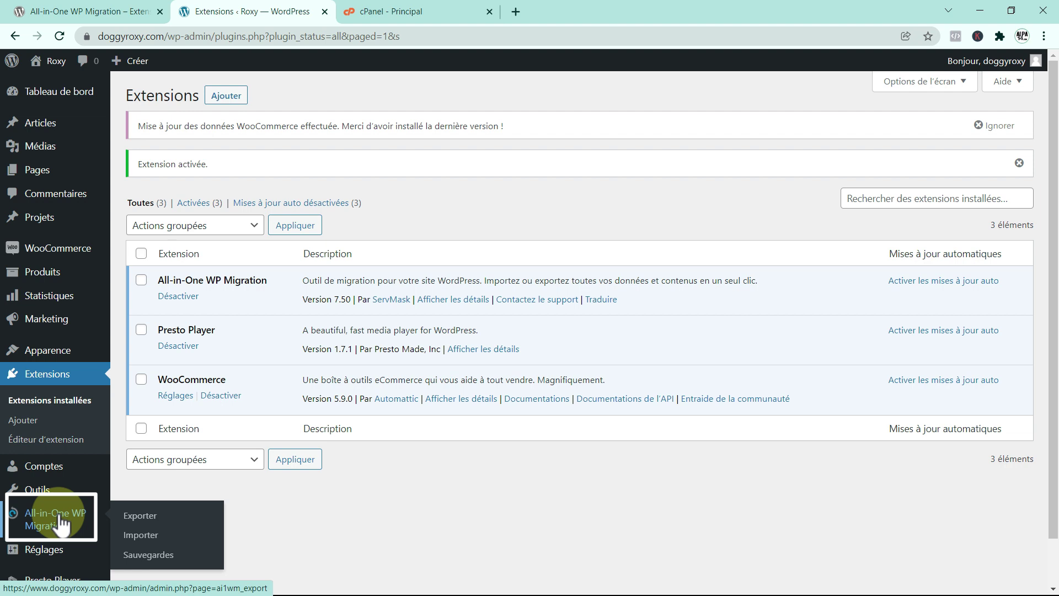
click(145, 519)
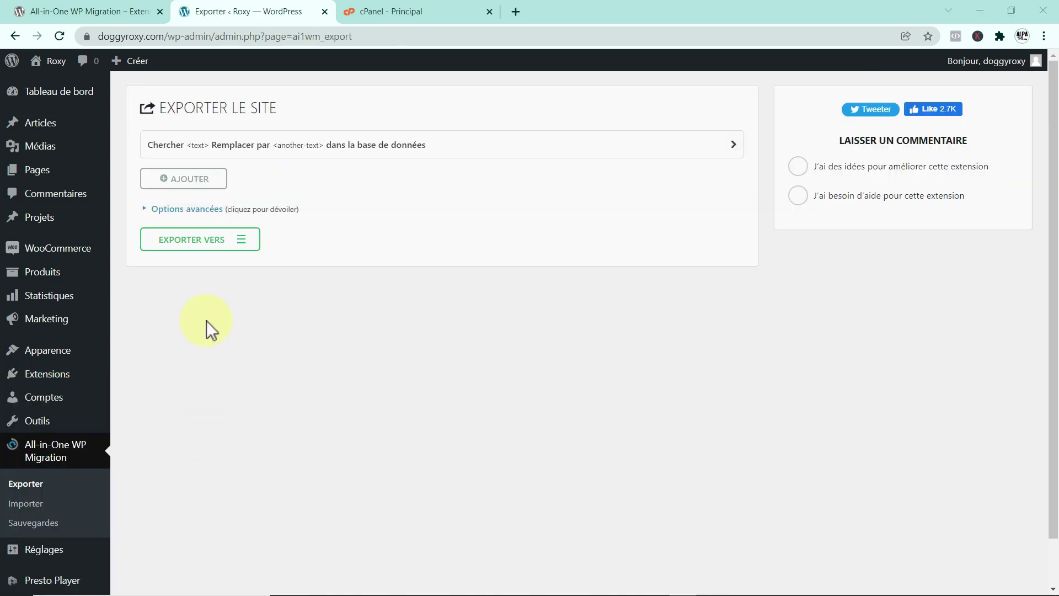
click(197, 242)
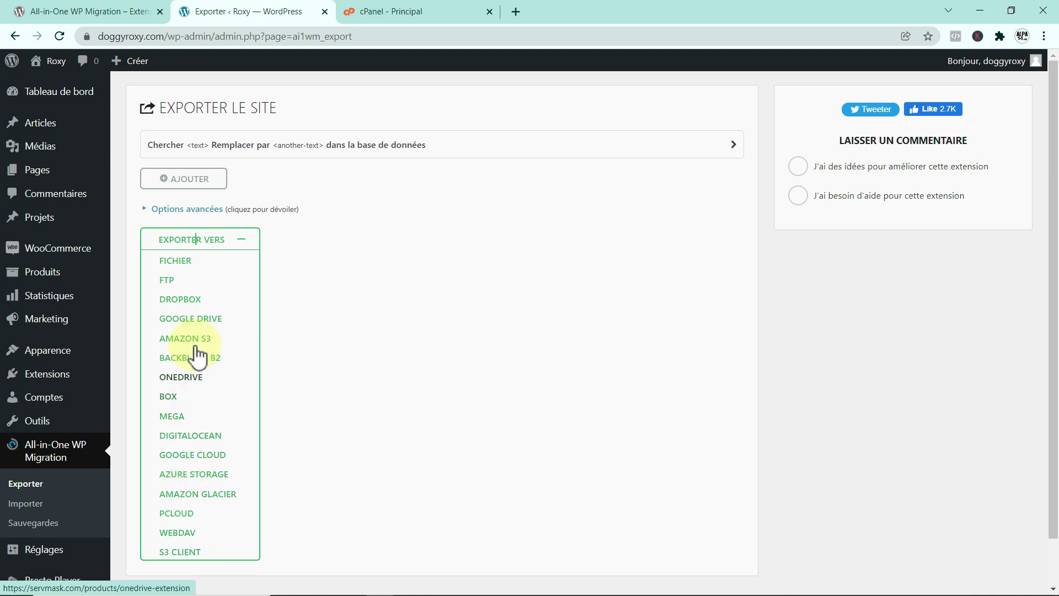
click(190, 266)
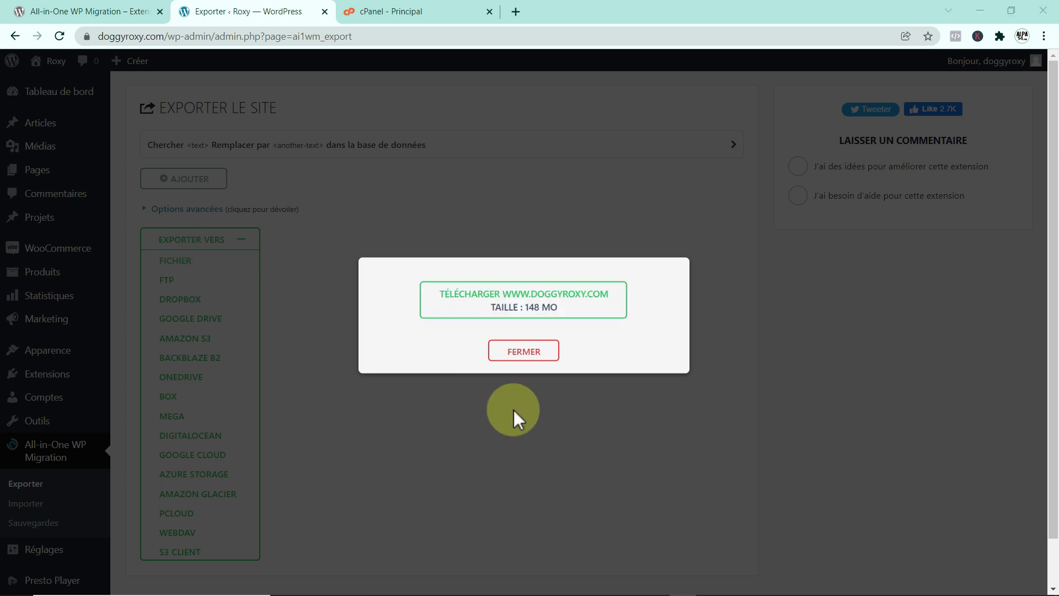
click(513, 305)
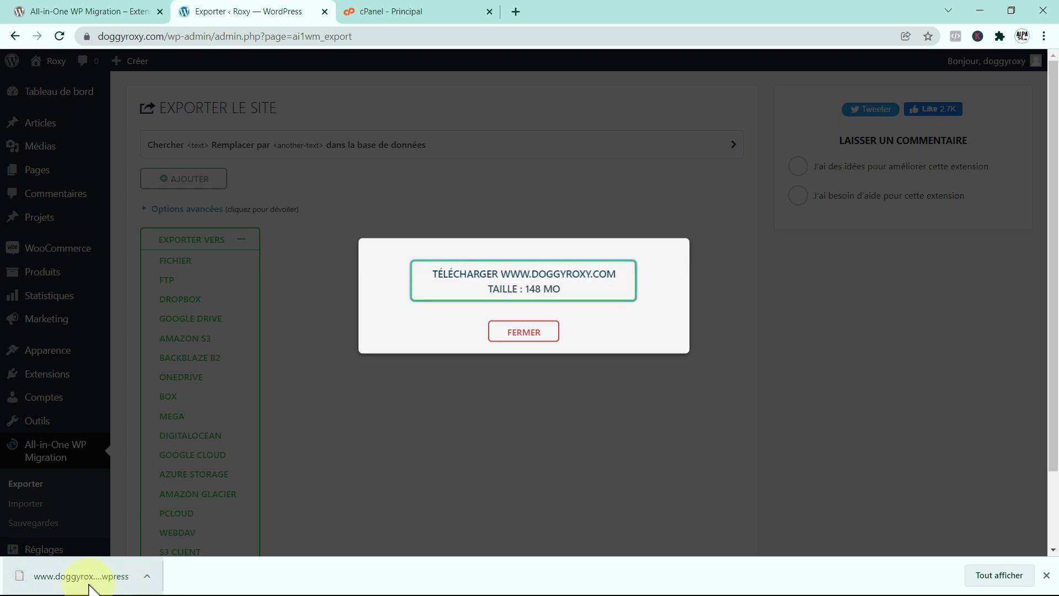
click(523, 332)
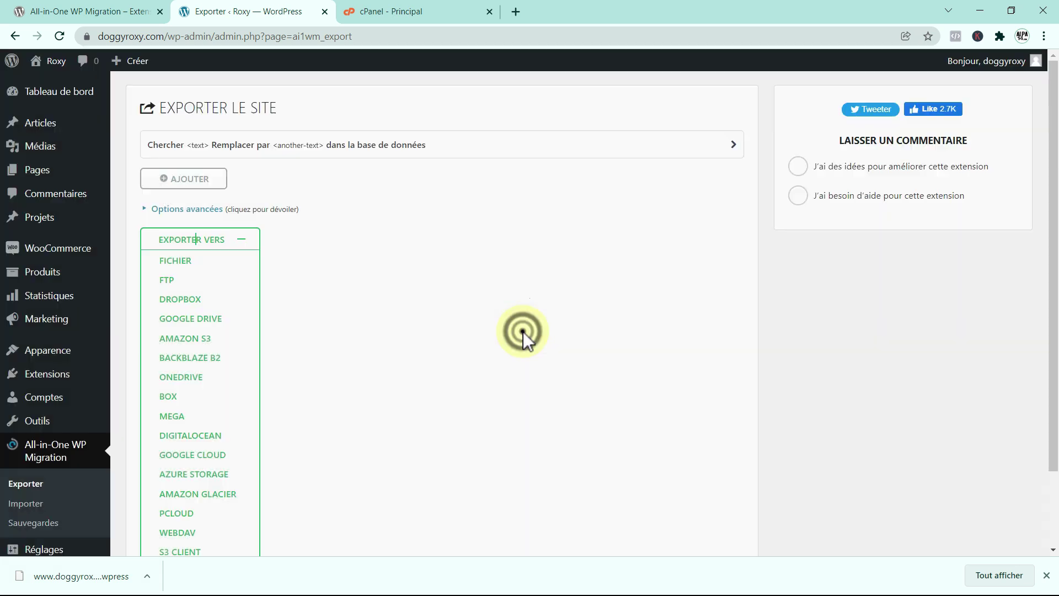
click(1046, 575)
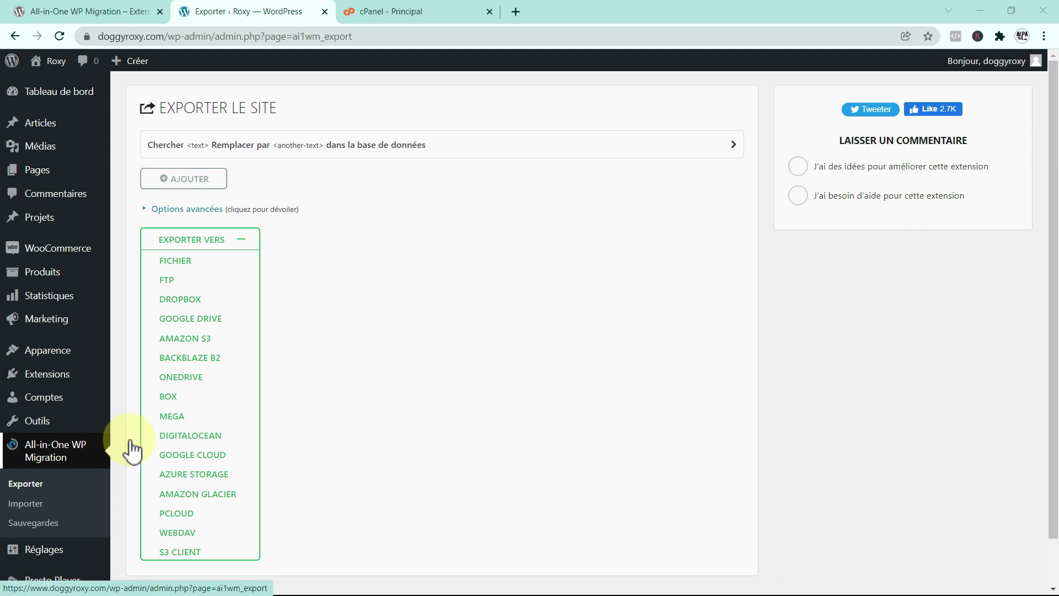
Switch to the o2switch cPanel and open the WordPress installation form in the Softaculous Apps Installer.
click(392, 12)
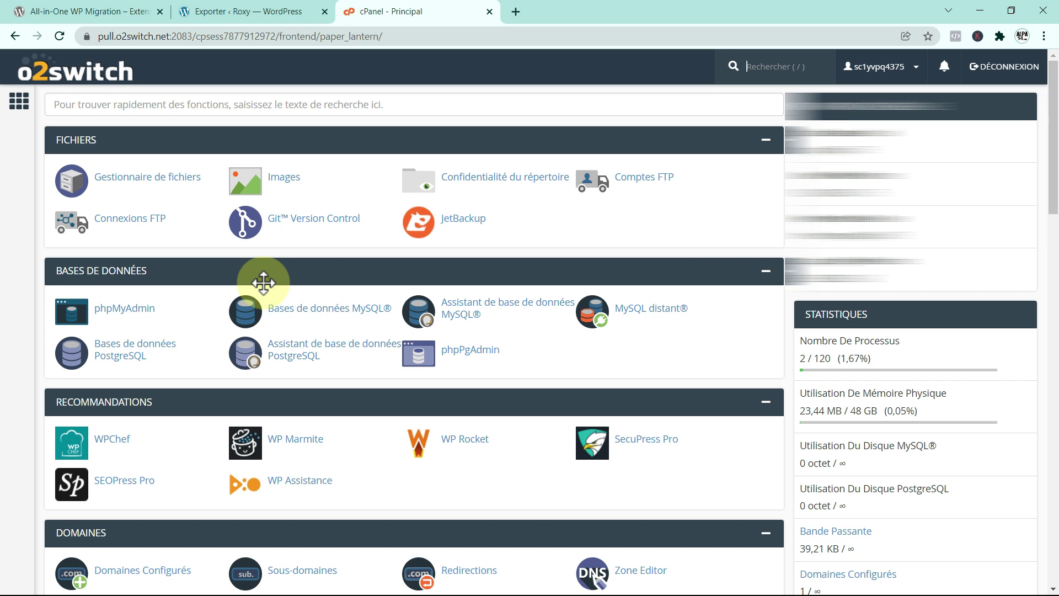
scroll(369, 455, down, 4)
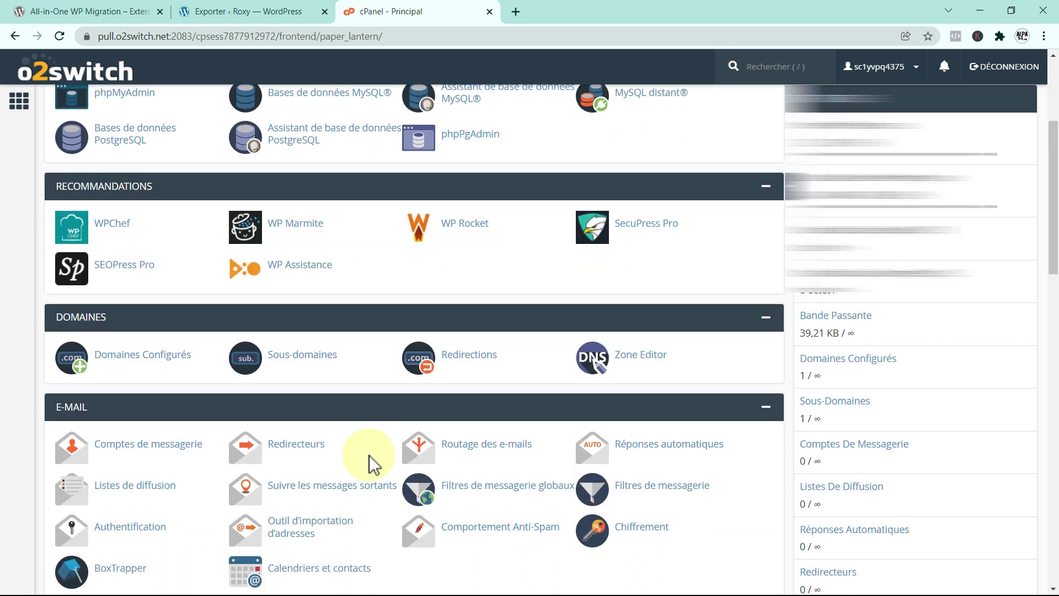
scroll(369, 455, down, 1)
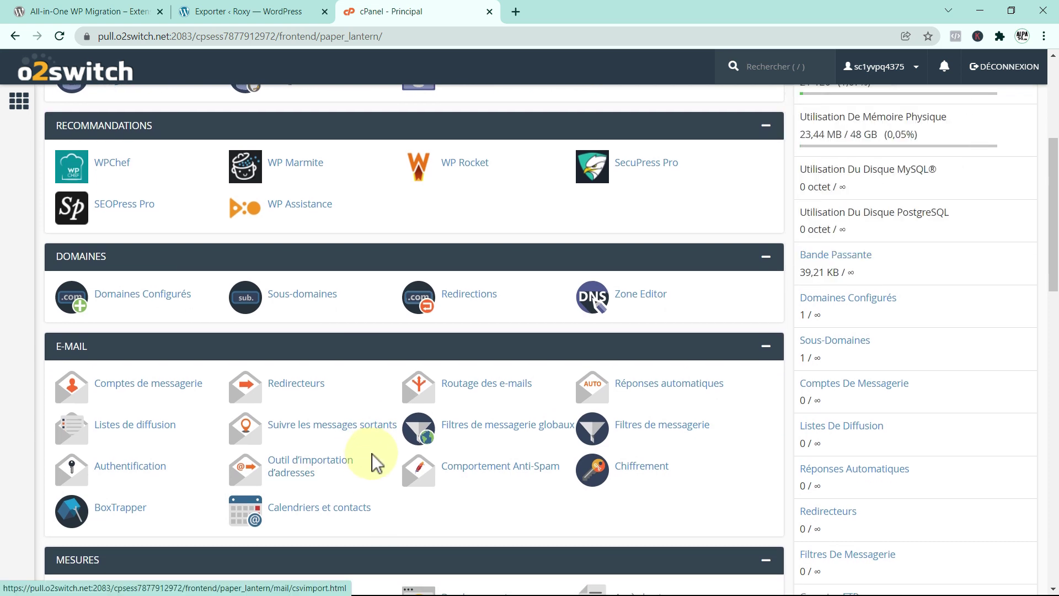
scroll(371, 460, down, 5)
scroll(372, 453, down, 10)
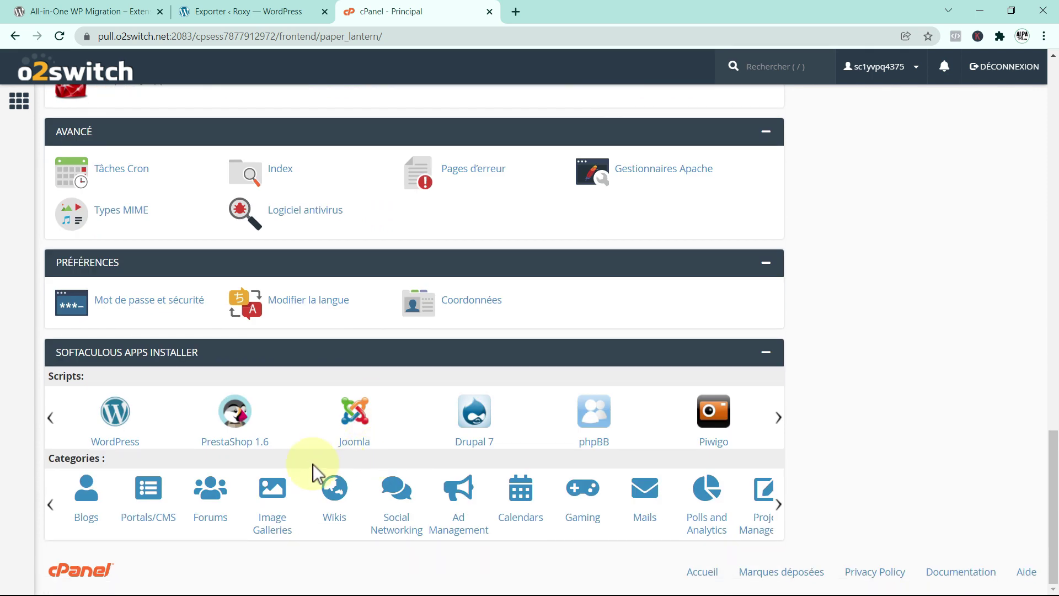
click(118, 419)
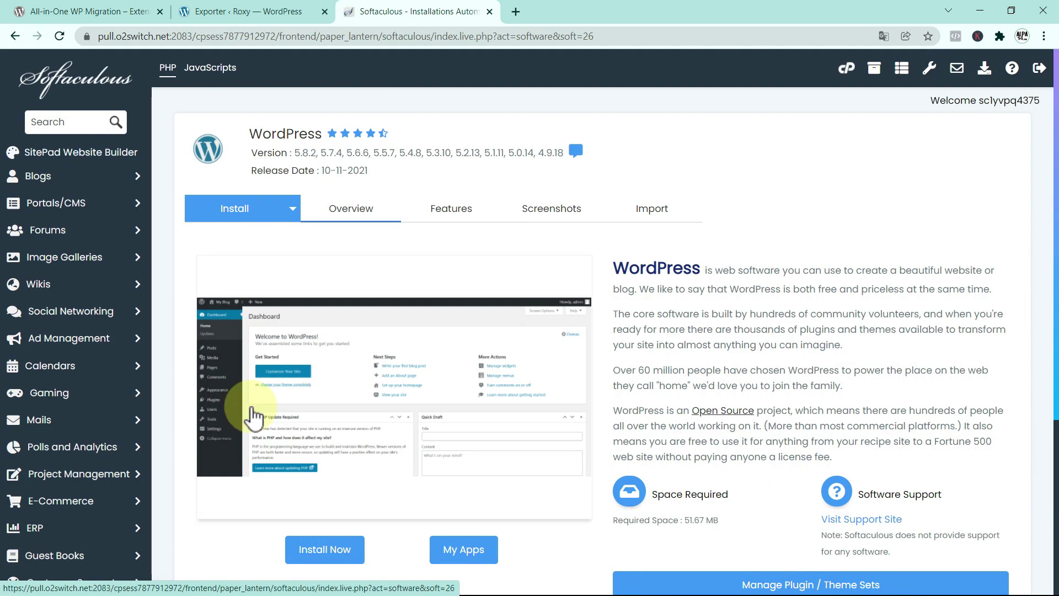
scroll(408, 416, down, 2)
click(342, 430)
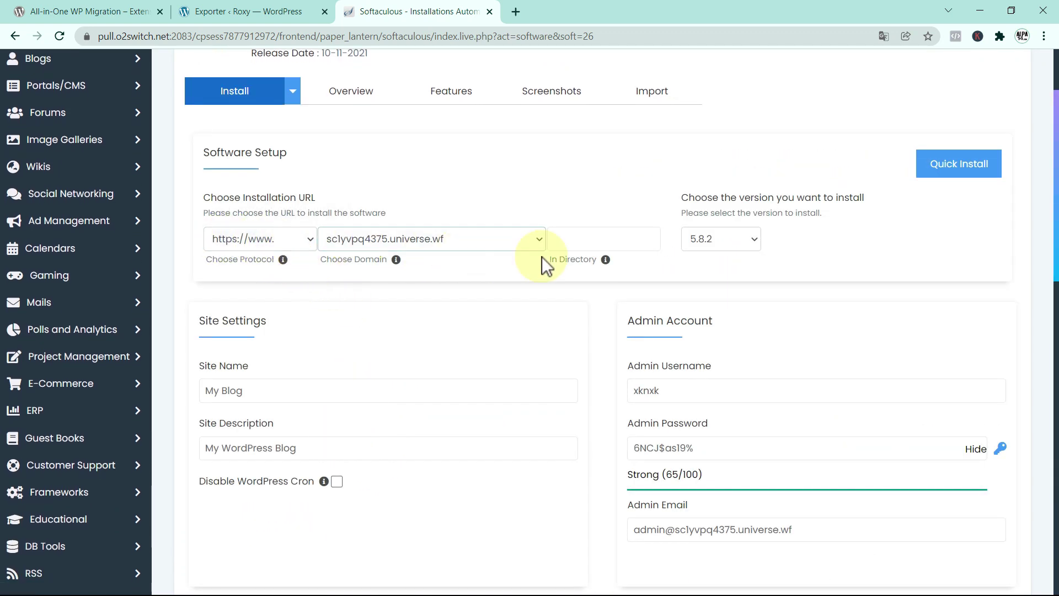
Choose tutoriels-alpa14.eu as the WordPress installation domain and set the admin username to alpa14.
click(534, 240)
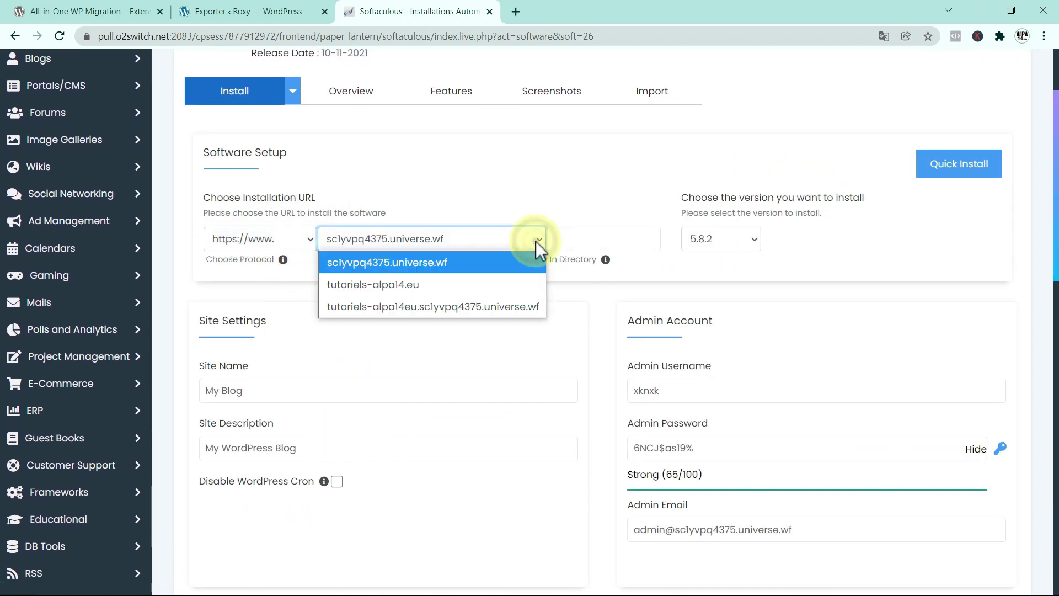
click(352, 284)
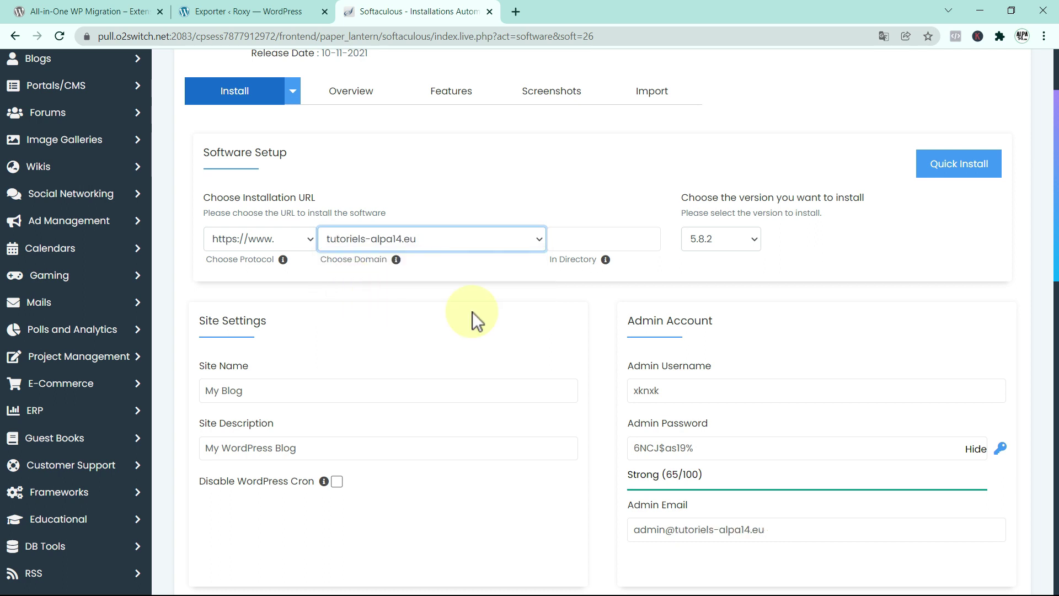
click(685, 393)
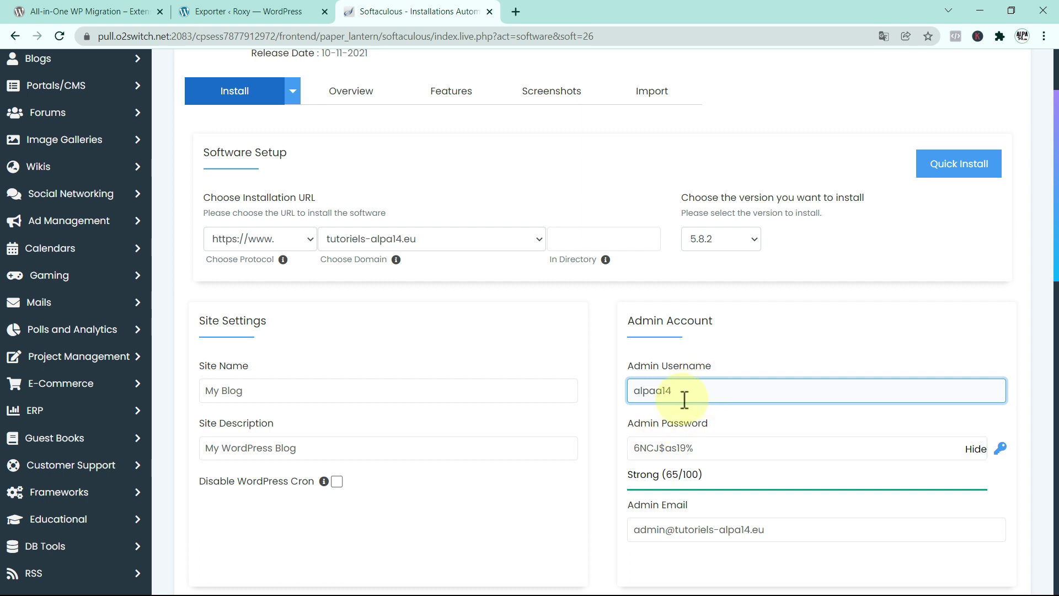
key(Left)
key(Left)
key(BackSpace)
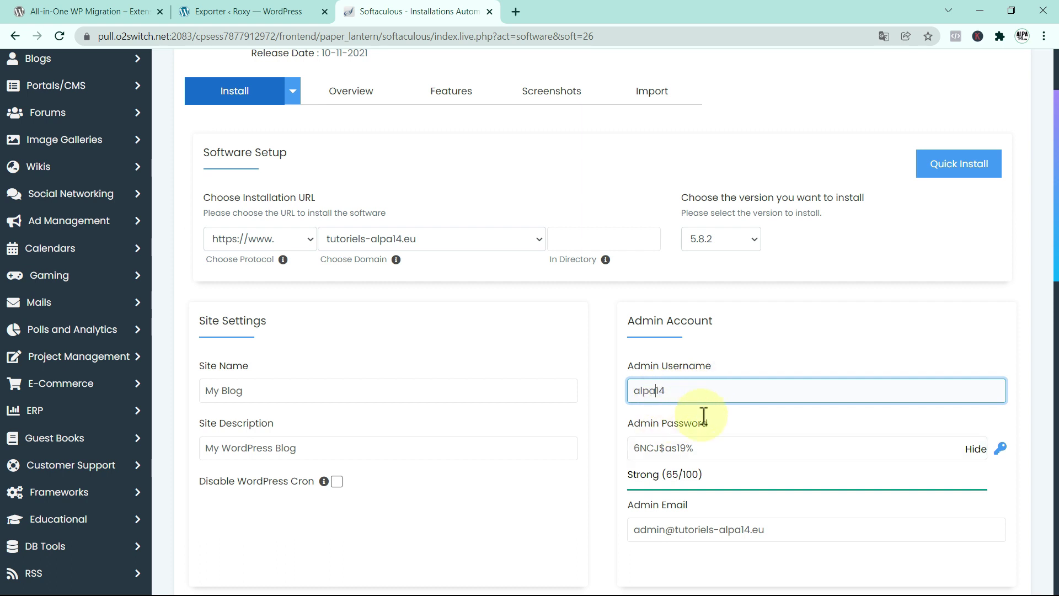
Hide the admin password and replace the generated one with a custom admin password.
click(975, 449)
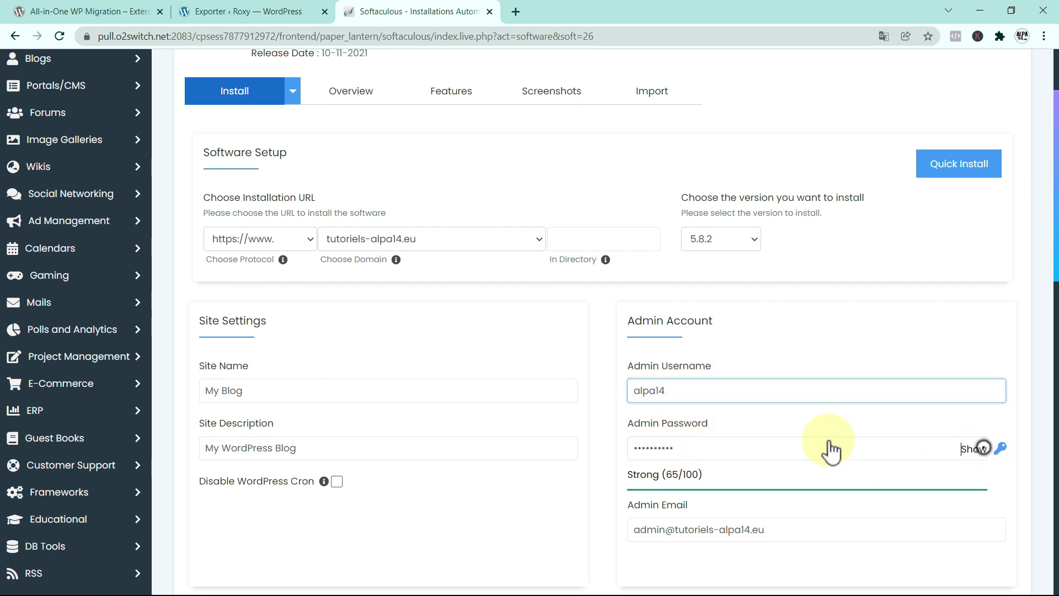
drag(685, 449, 616, 454)
key(BackSpace)
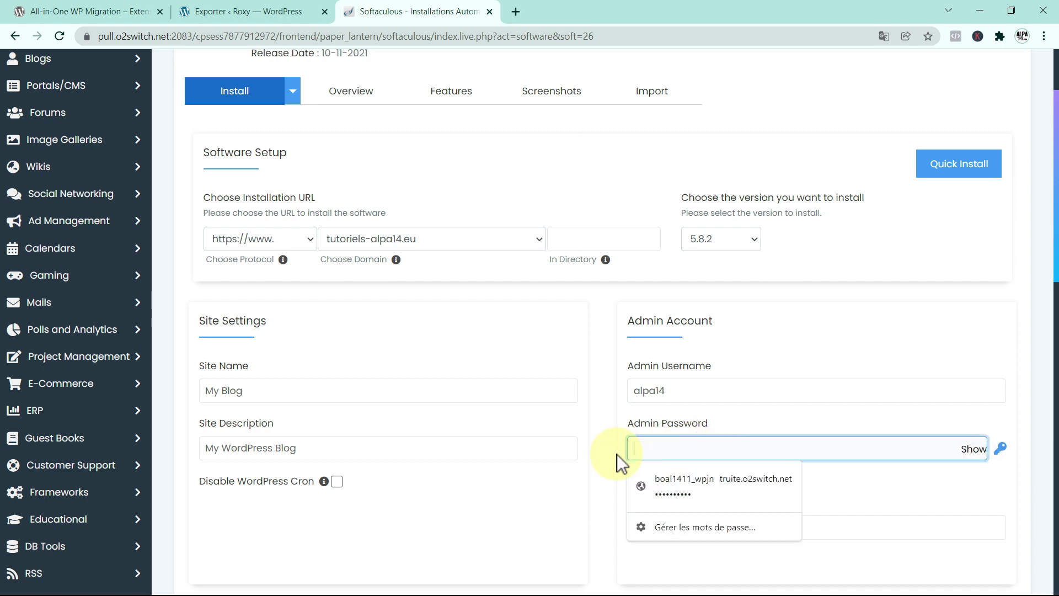
text(*************)
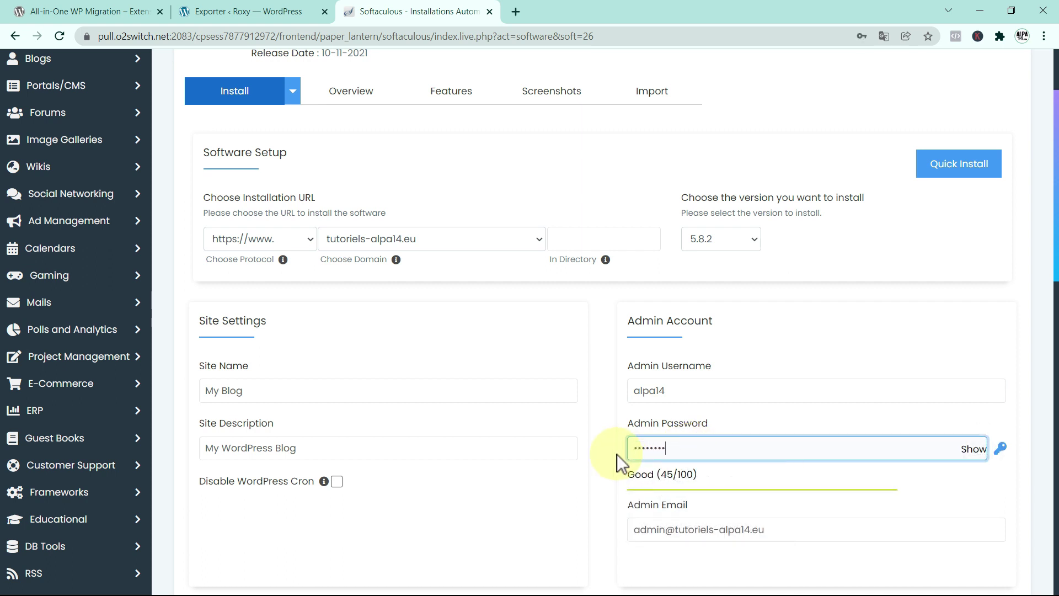
text(*)
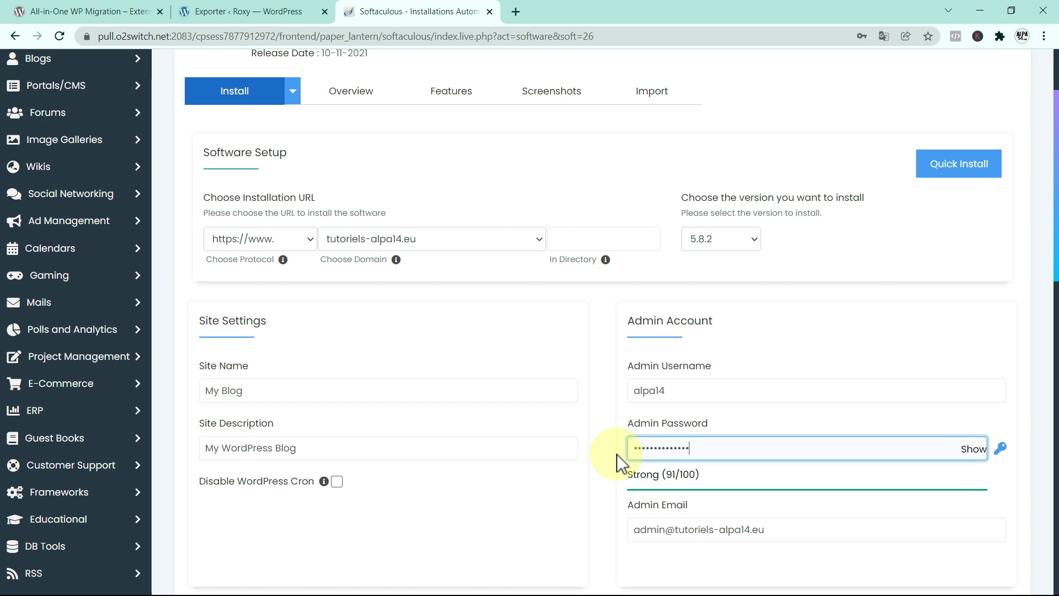
Install WordPress with the remaining default settings and open the new site's administration dashboard.
scroll(783, 447, down, 3)
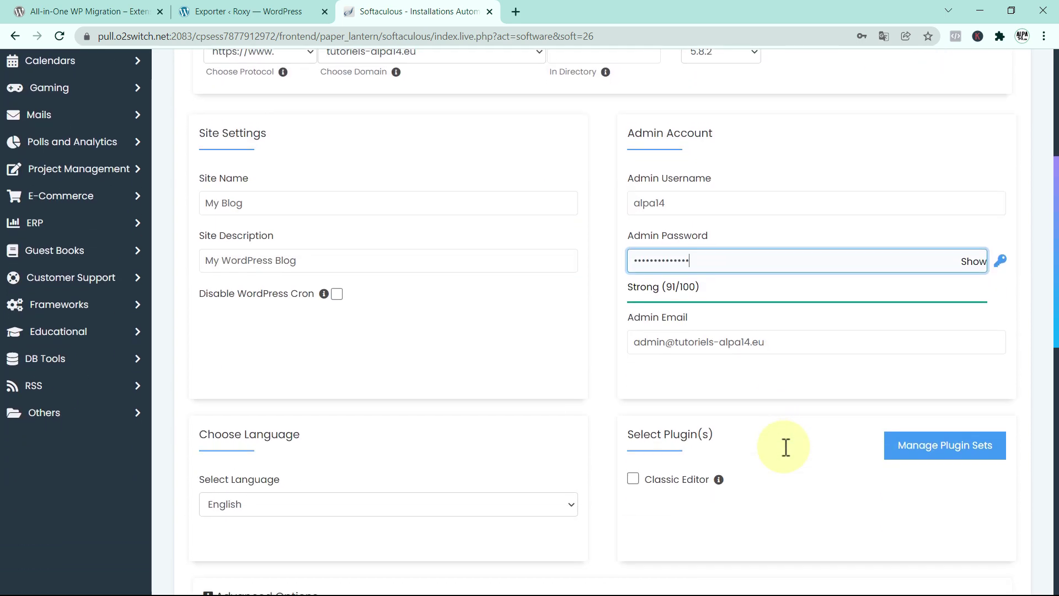
scroll(775, 447, down, 5)
scroll(717, 461, down, 7)
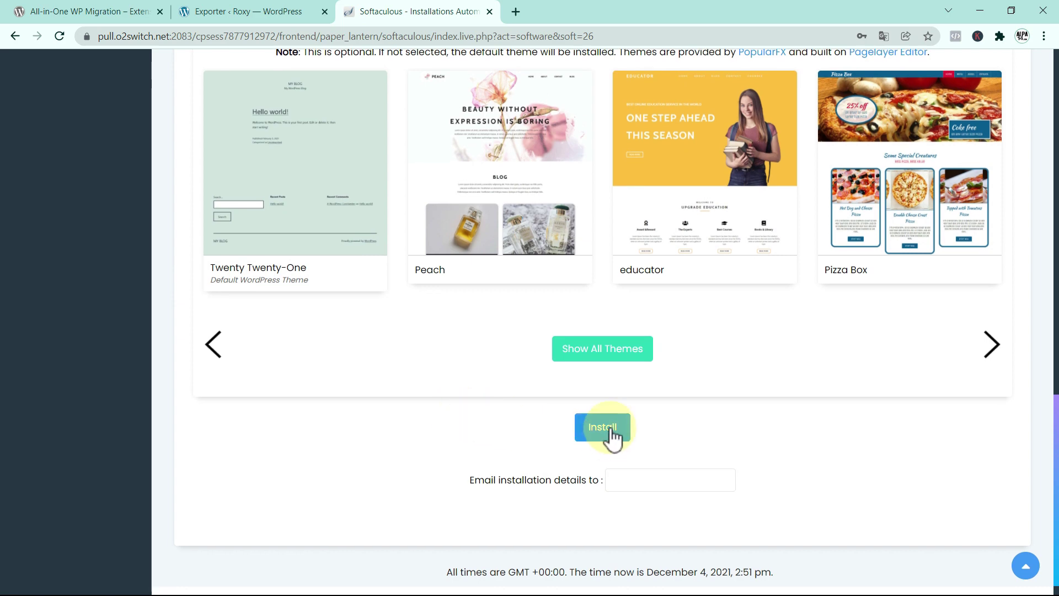
click(611, 428)
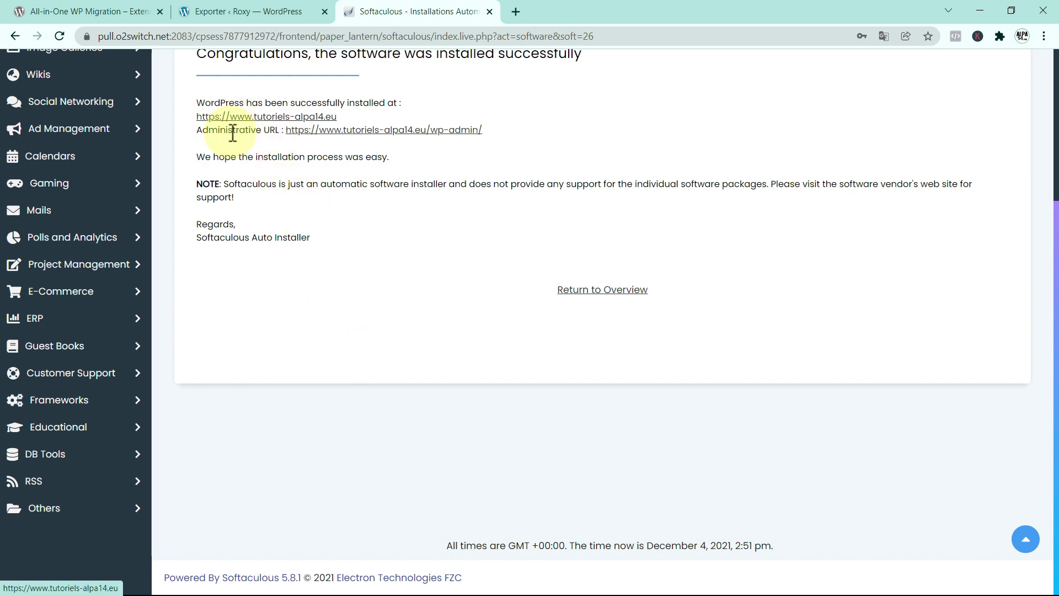
click(358, 129)
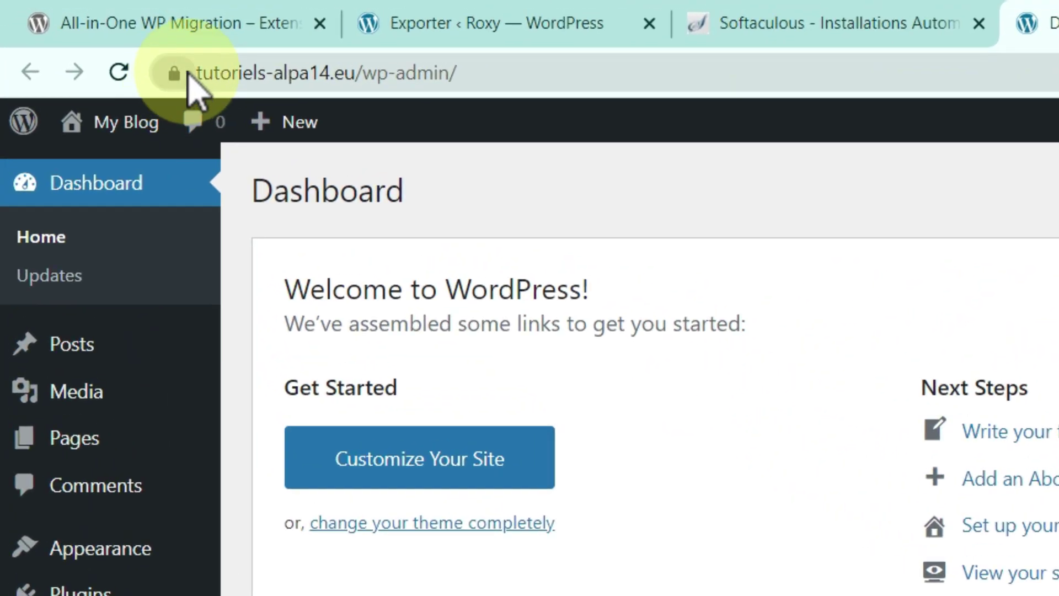
drag(197, 72, 359, 95)
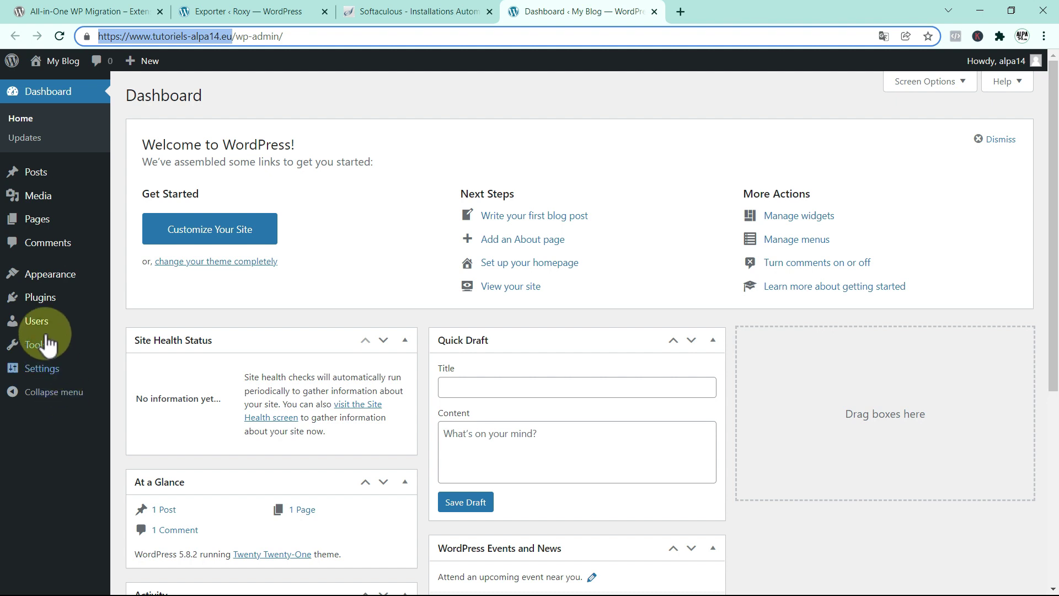
Set the site language to Français in the new site's general settings and save the changes.
mouse_move(41, 303)
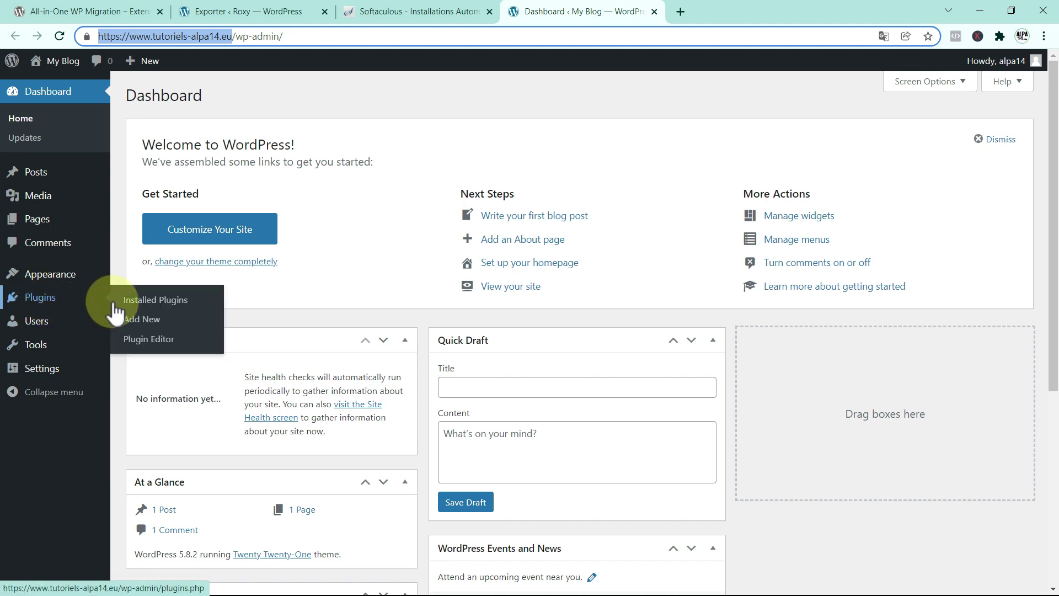
click(33, 370)
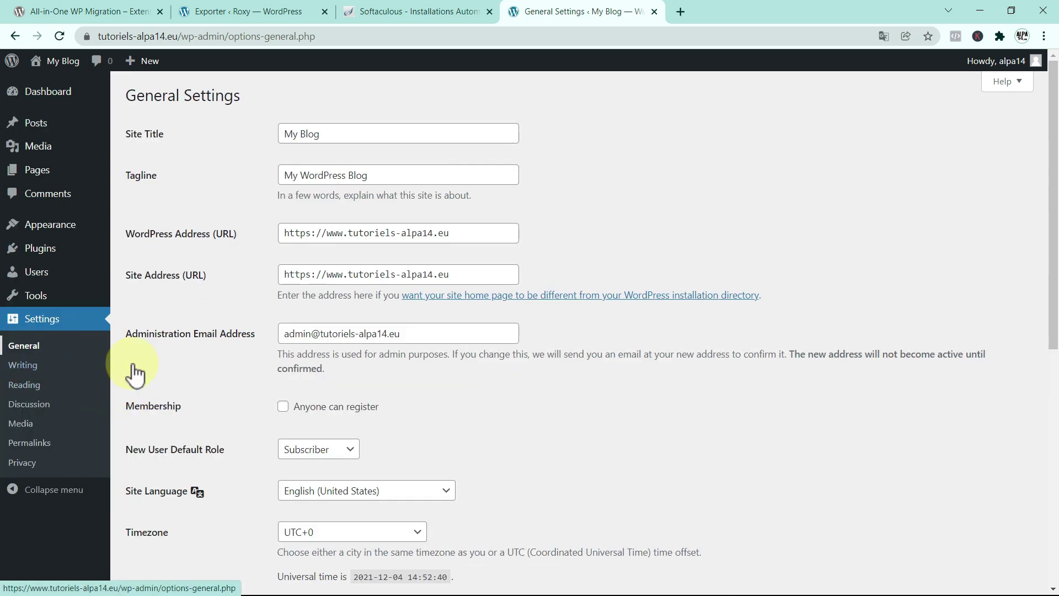
scroll(331, 419, down, 3)
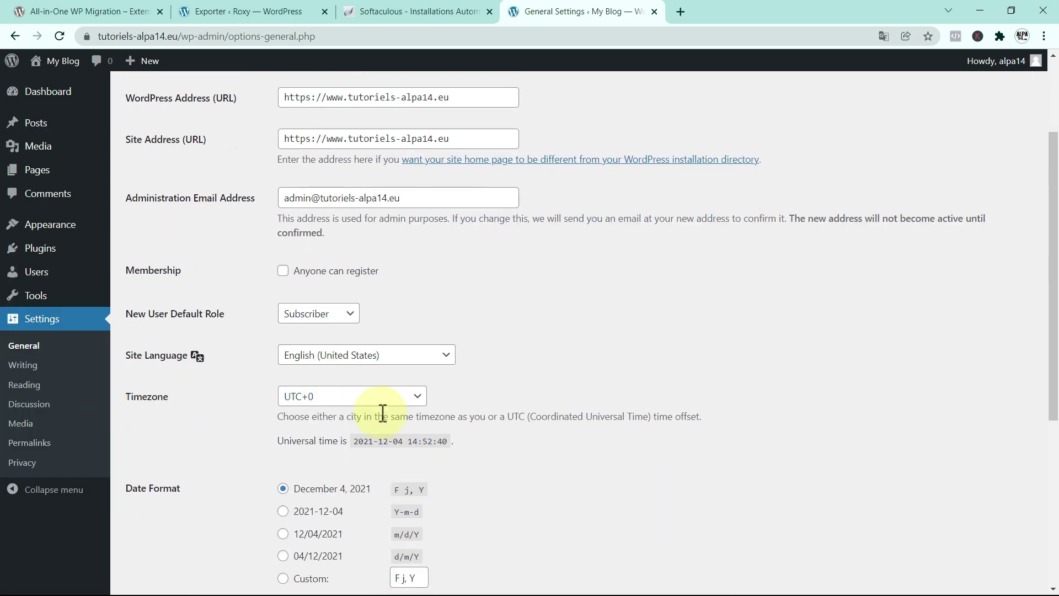
click(444, 350)
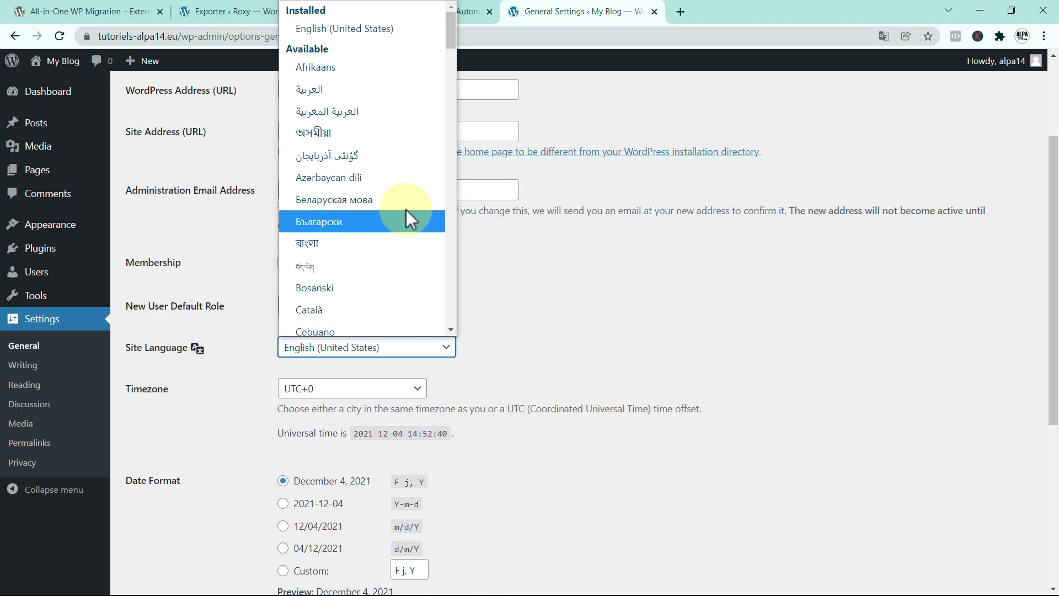
scroll(406, 210, down, 10)
scroll(406, 210, down, 8)
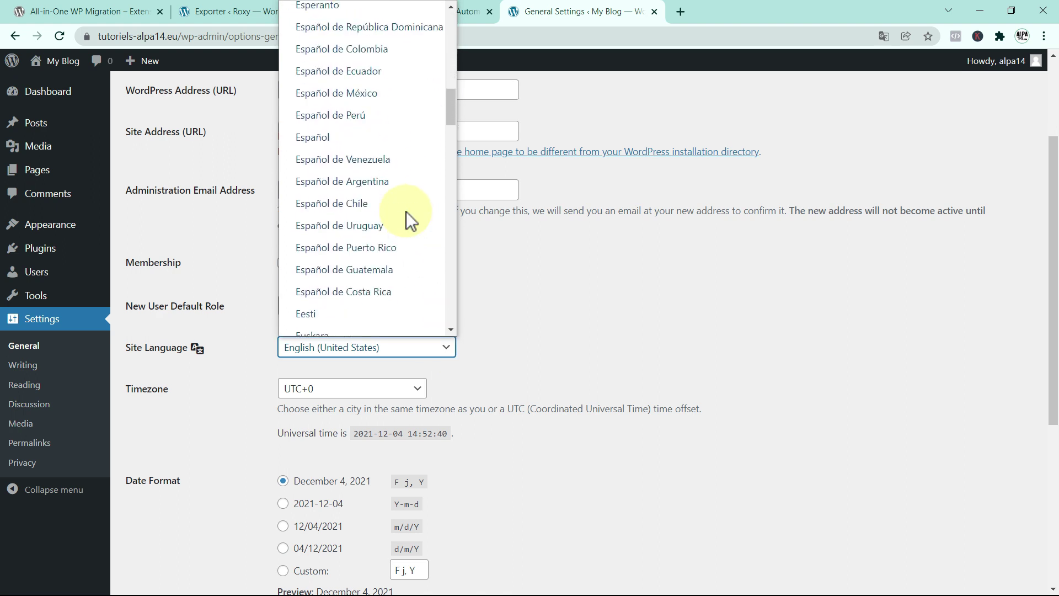
click(349, 268)
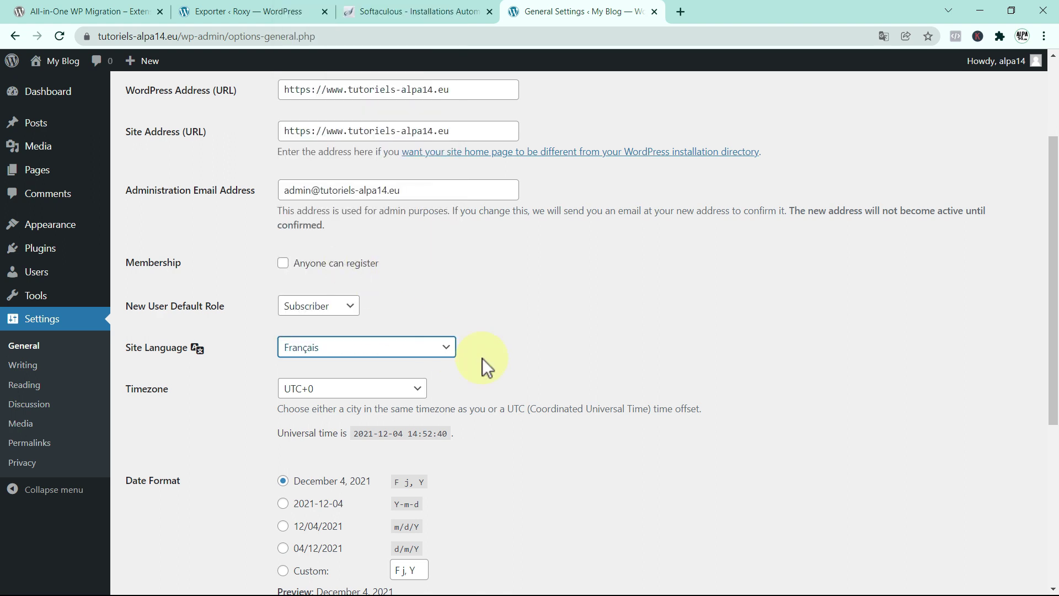
scroll(481, 361, down, 5)
click(176, 525)
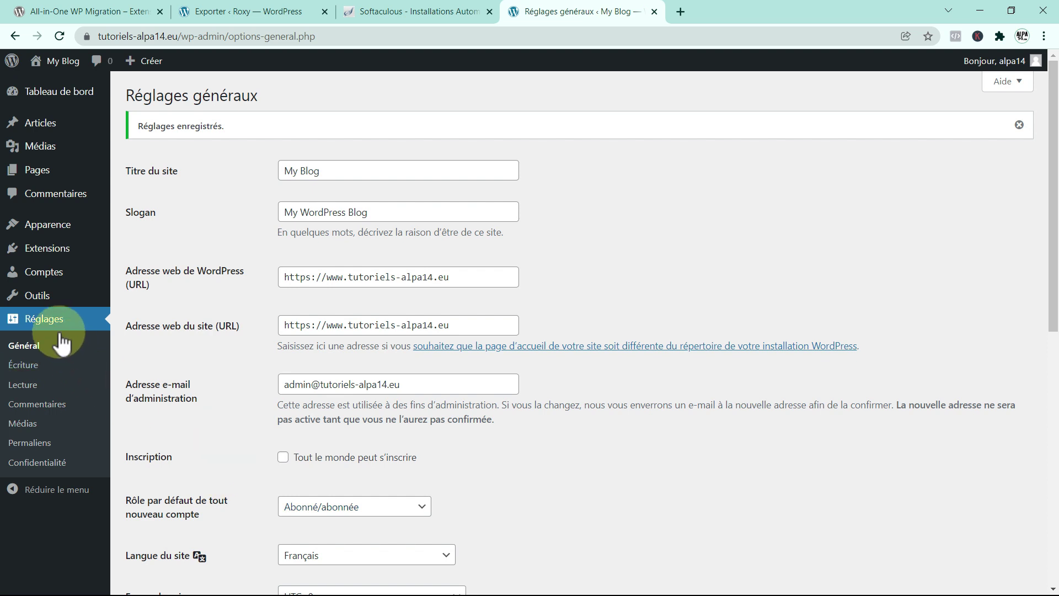
Search new extensions for "all in one" on the new site, and install and activate All-in-One WP Migration.
mouse_move(63, 256)
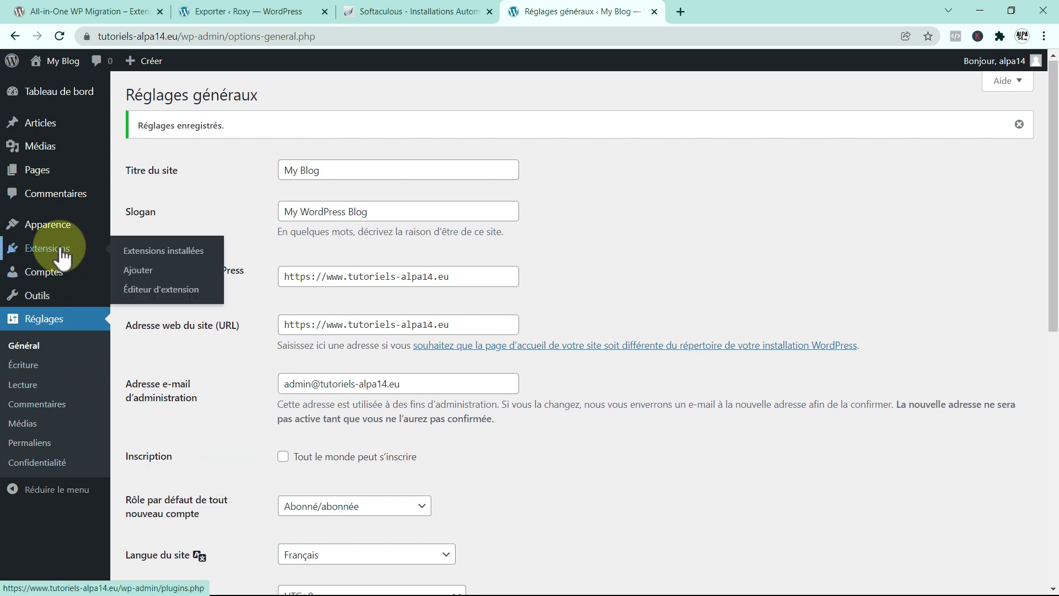
click(149, 270)
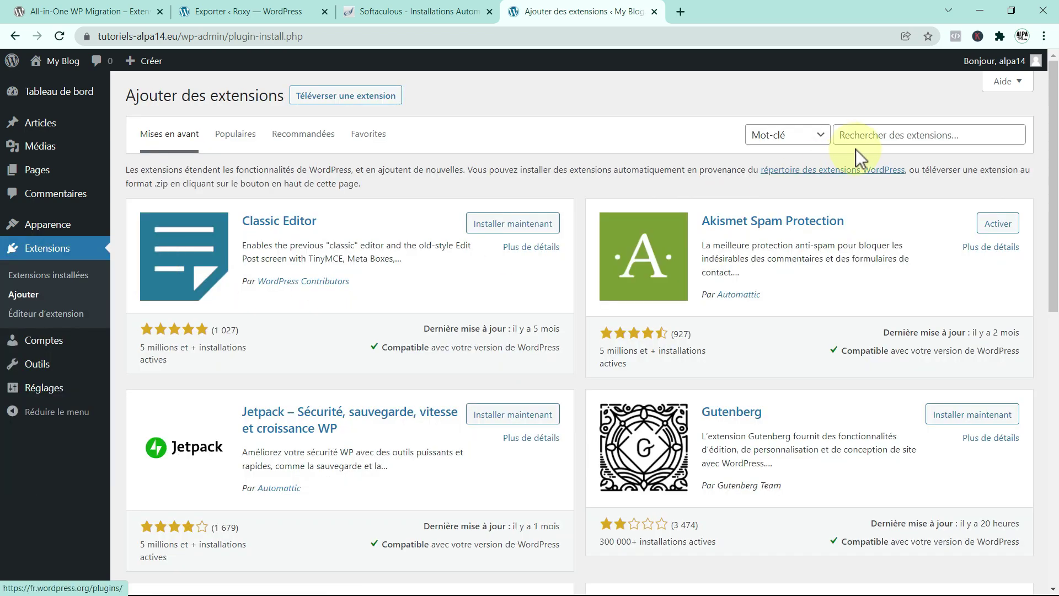
click(863, 134)
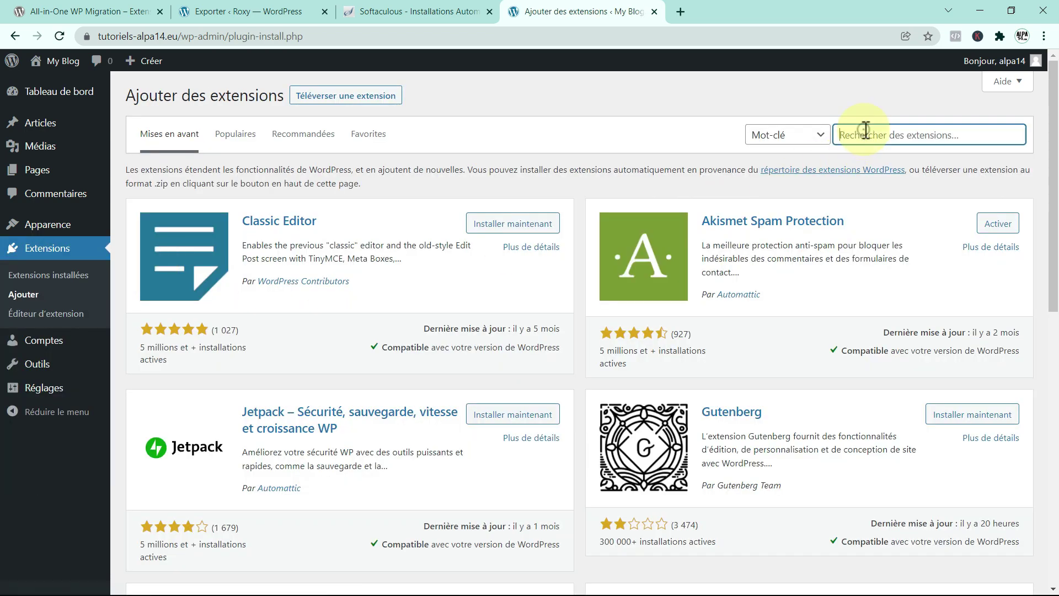
text(all in one)
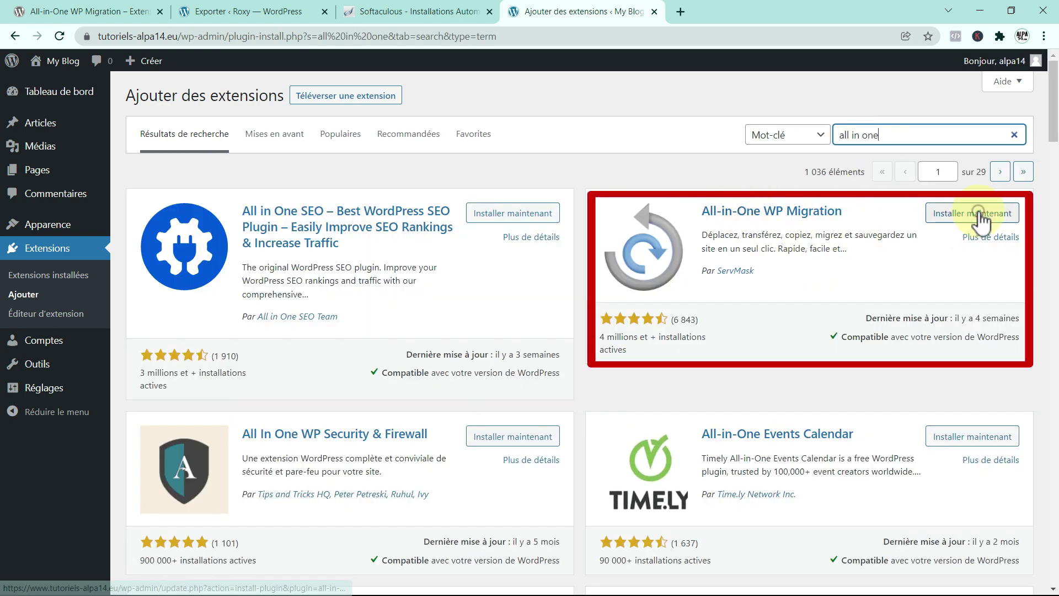
click(979, 215)
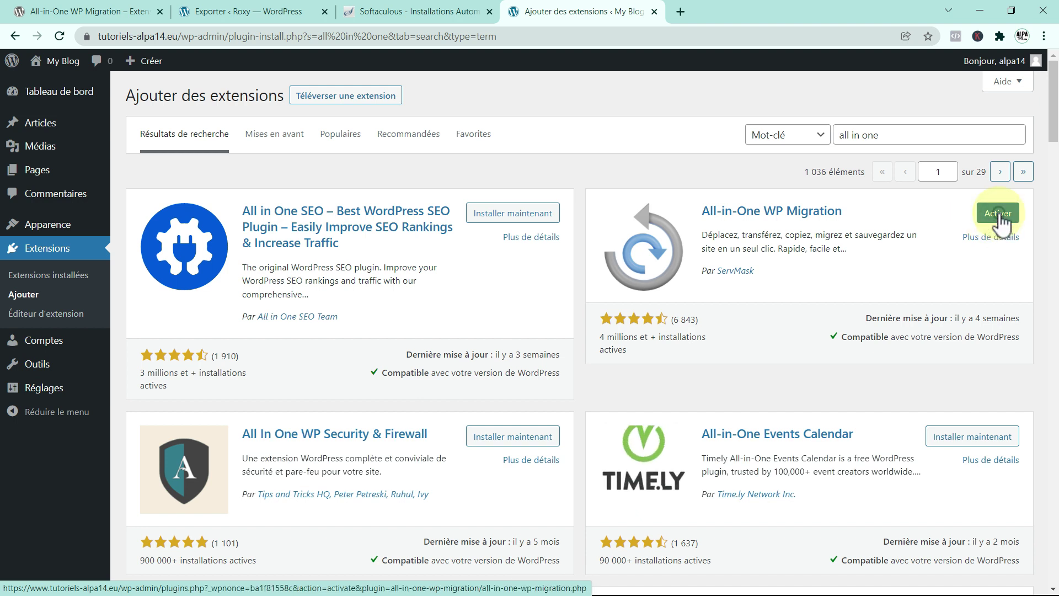
click(998, 215)
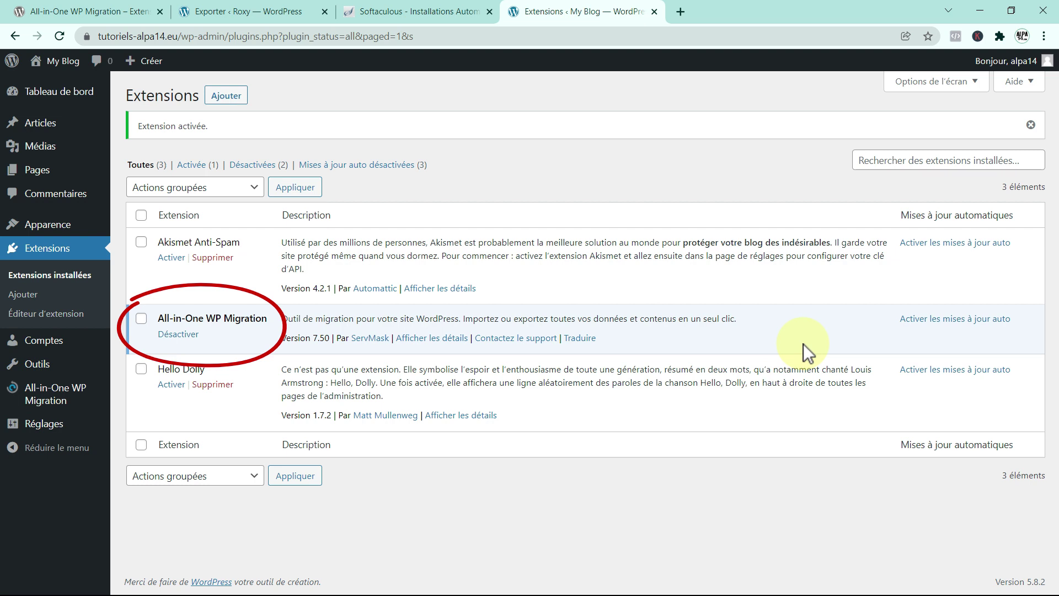
mouse_move(54, 392)
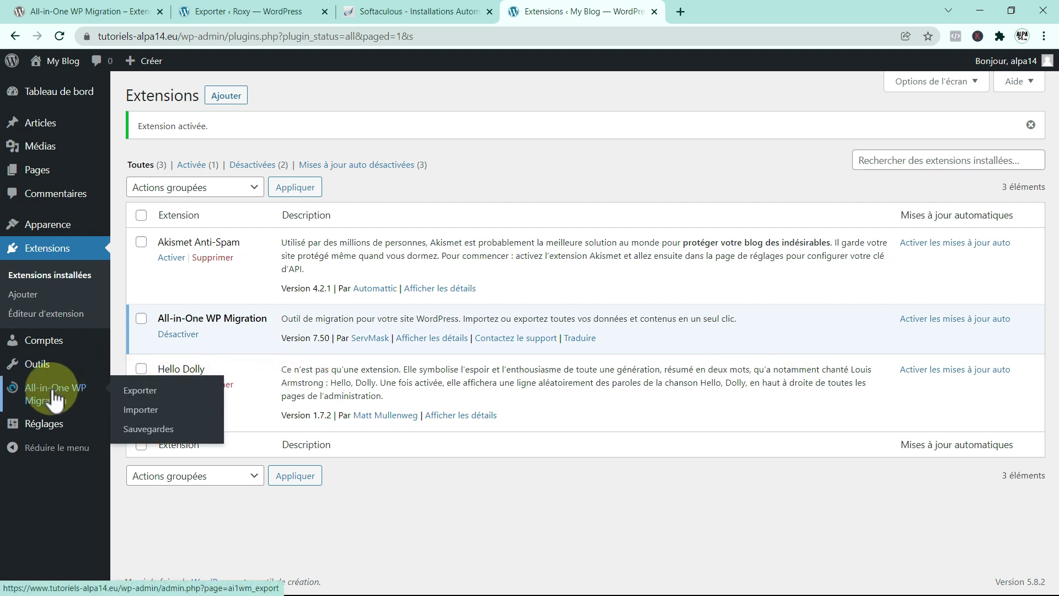
click(140, 409)
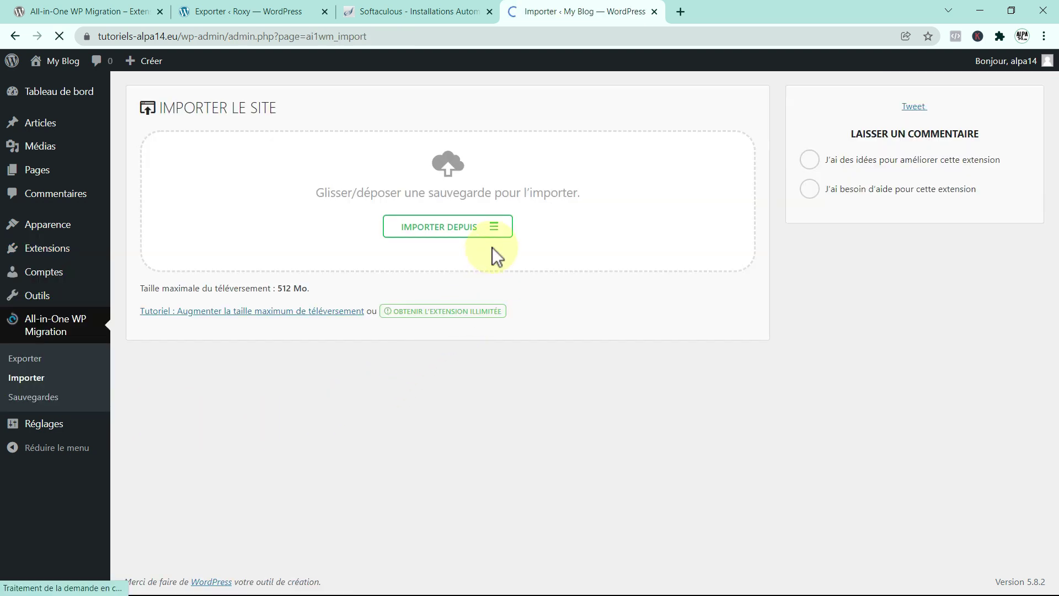
click(474, 235)
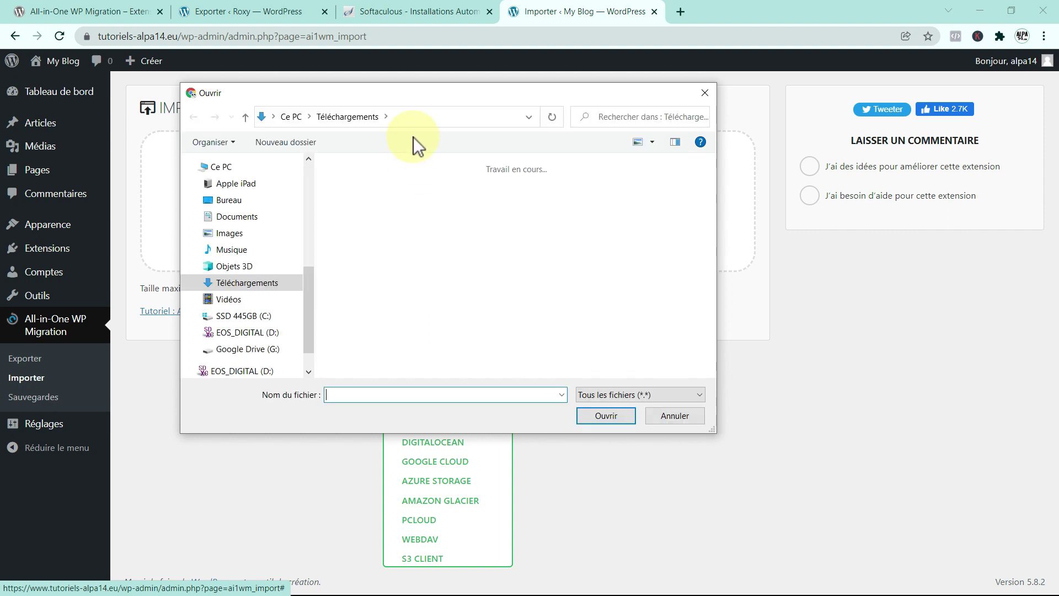
drag(411, 94, 799, 126)
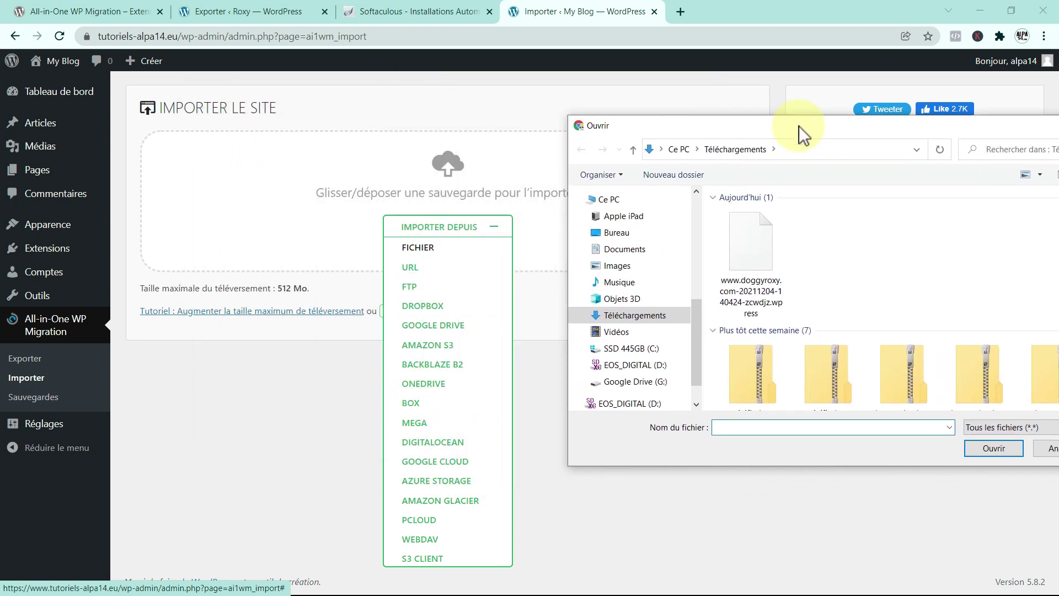
click(750, 252)
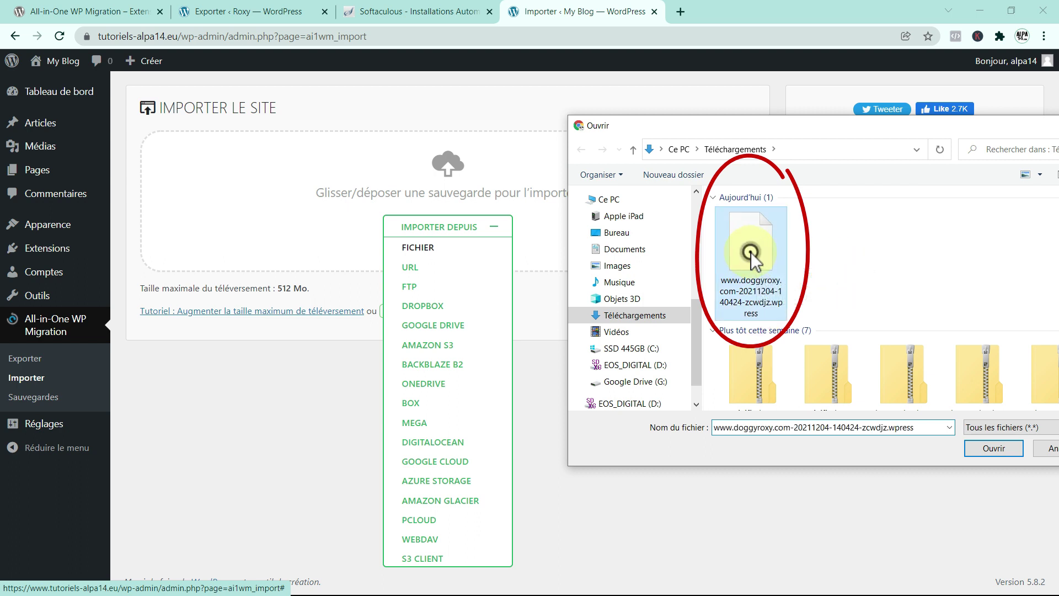
click(983, 451)
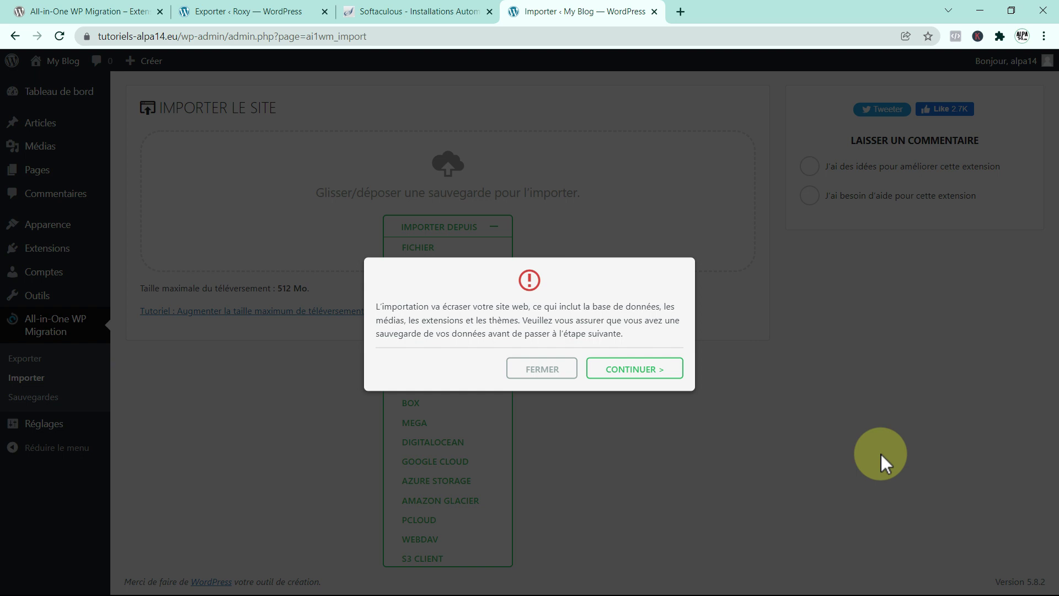
Confirm overwriting the new site with the imported data, finish the import and collapse the import source list.
click(656, 369)
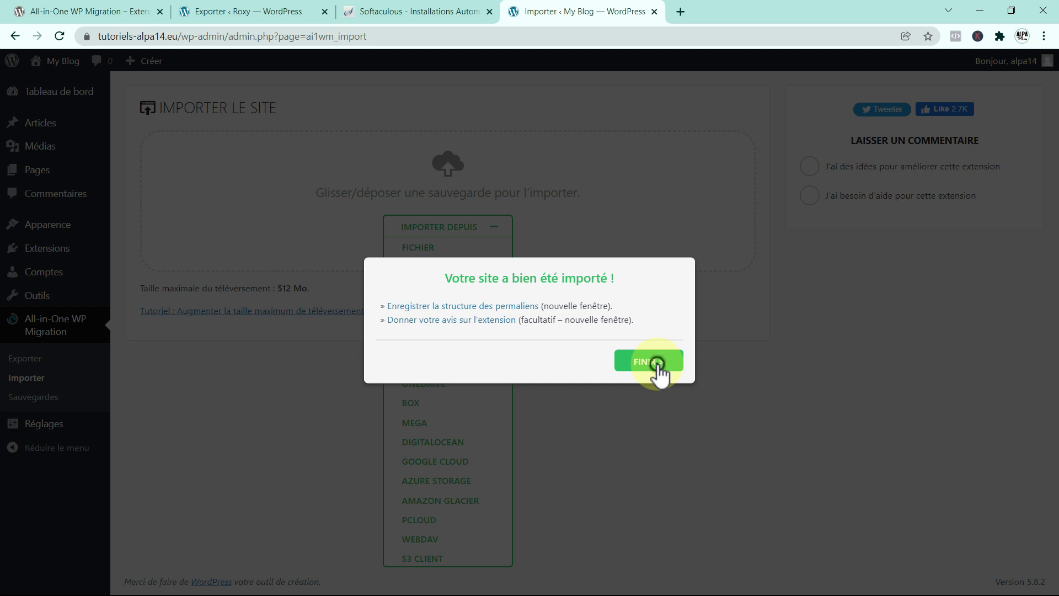
click(660, 372)
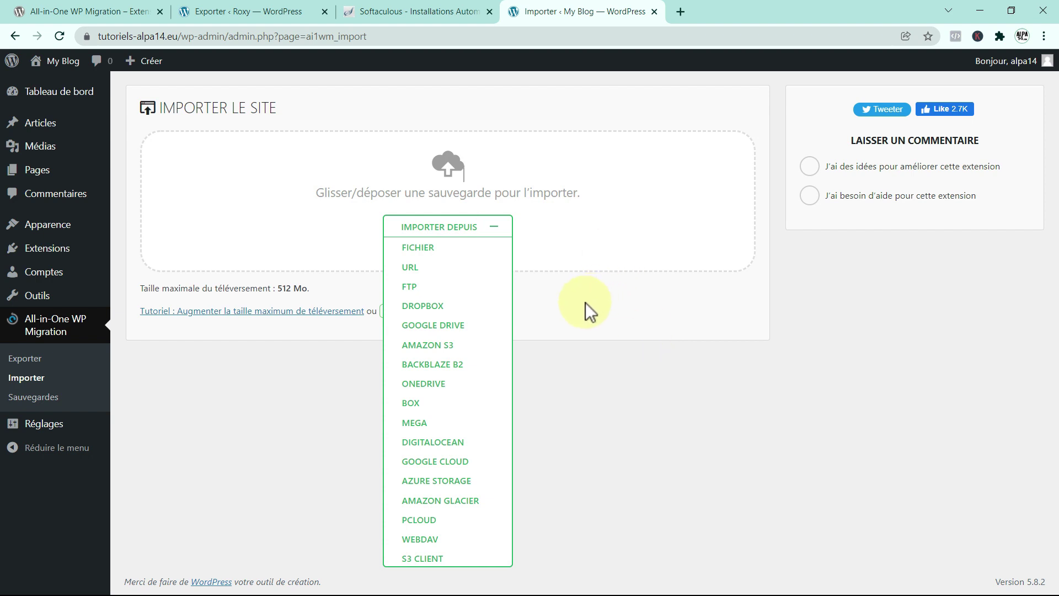
click(465, 235)
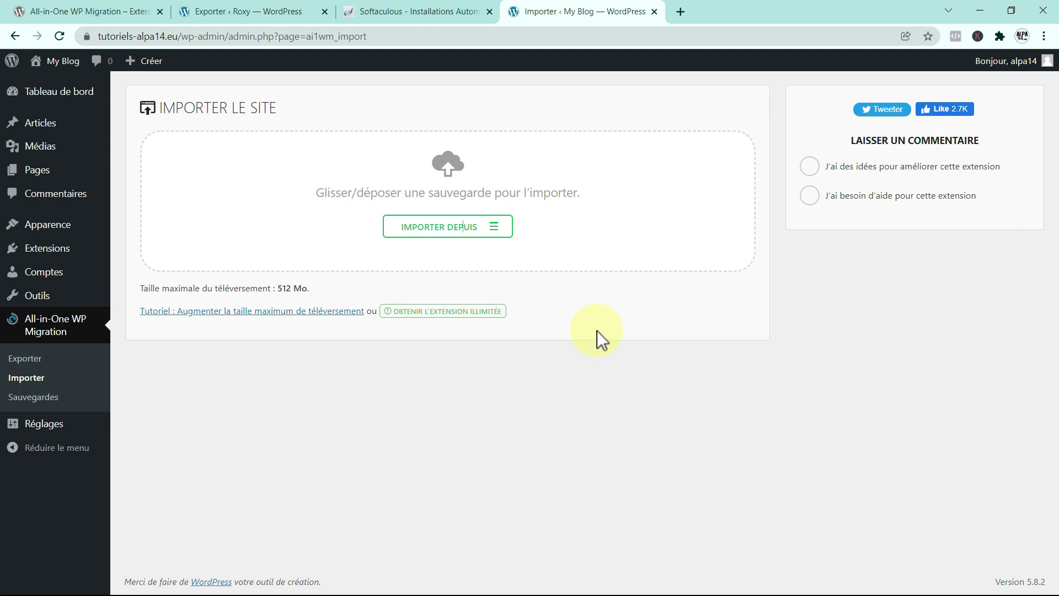
Open the new site's dashboard and log back in with the imported site's administrator username and password.
mouse_move(52, 95)
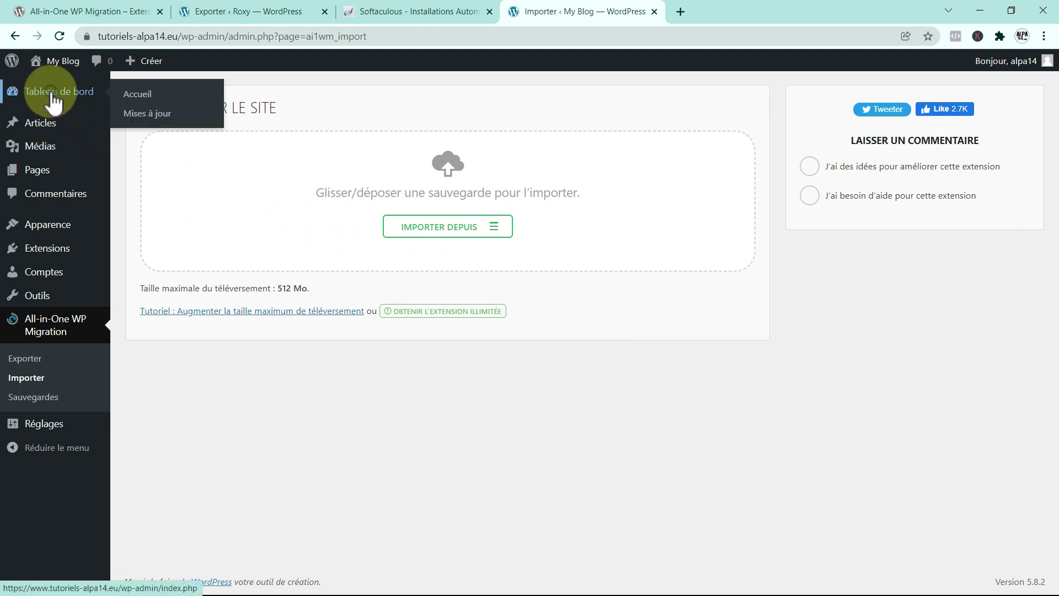
click(148, 98)
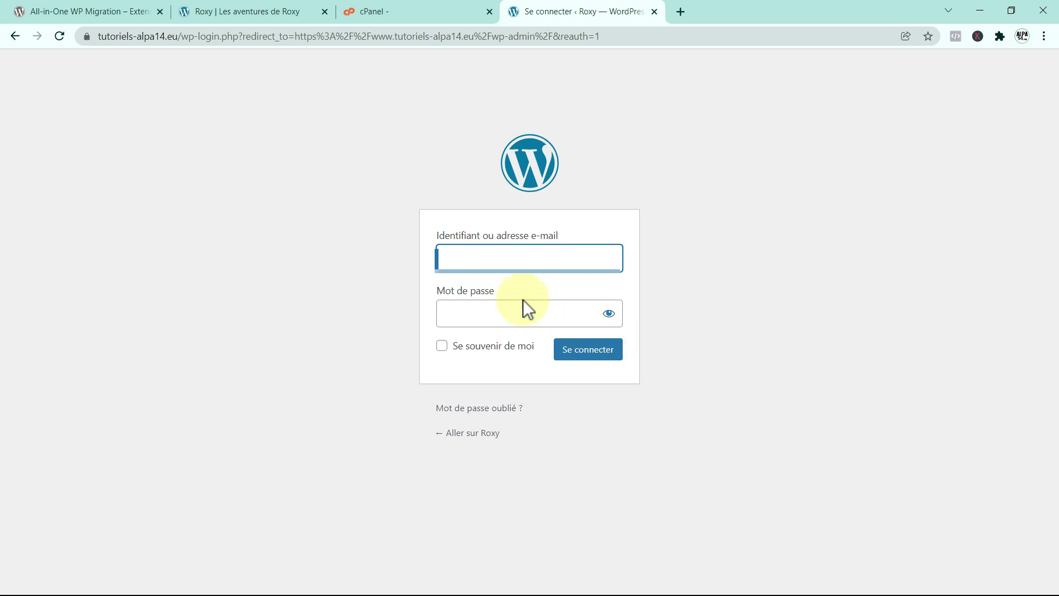
click(466, 260)
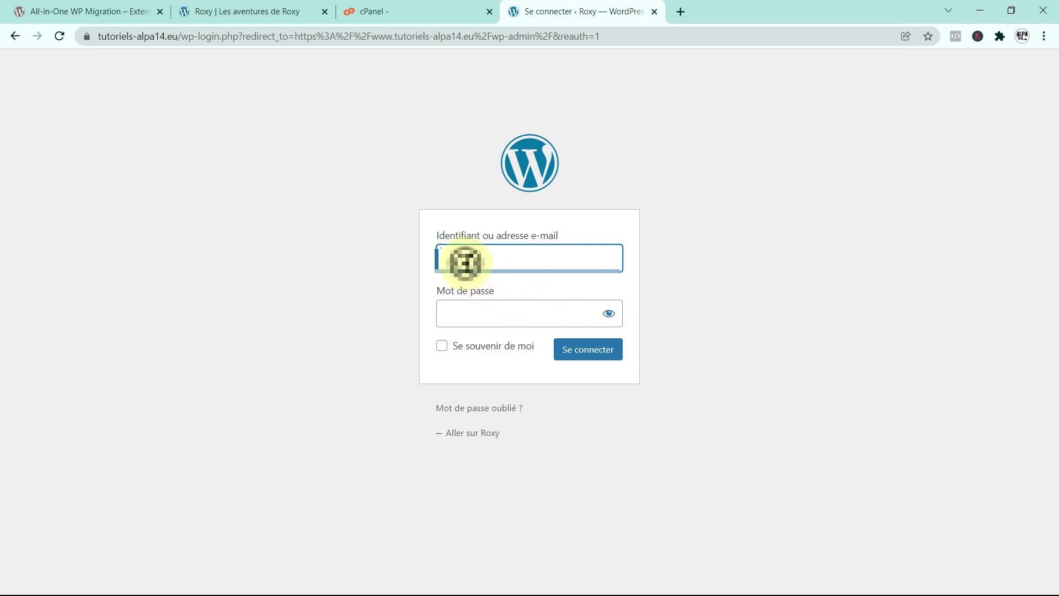
text(adminin)
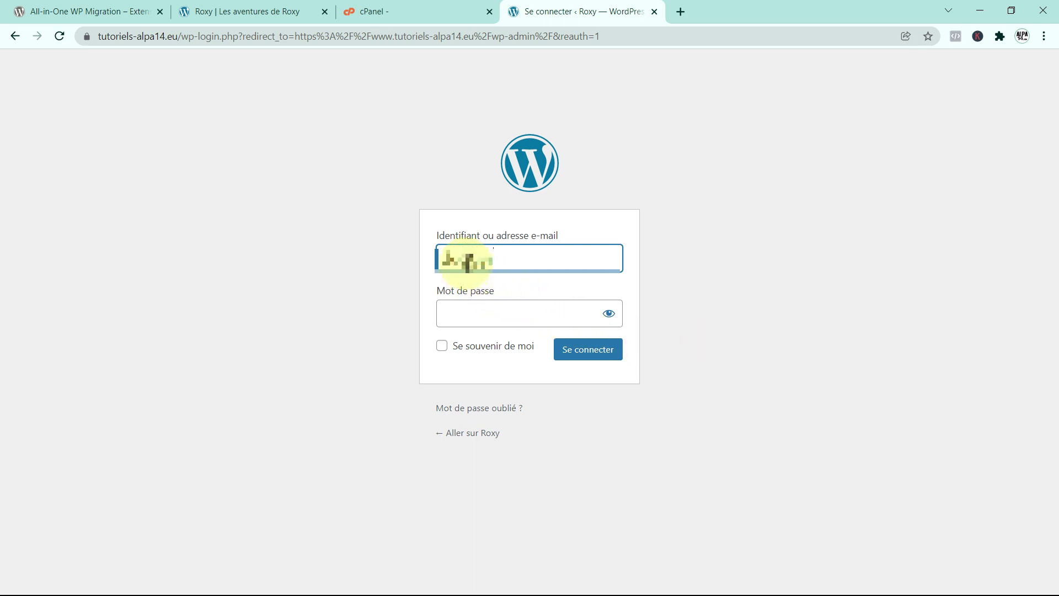
text(tor)
key(Tab)
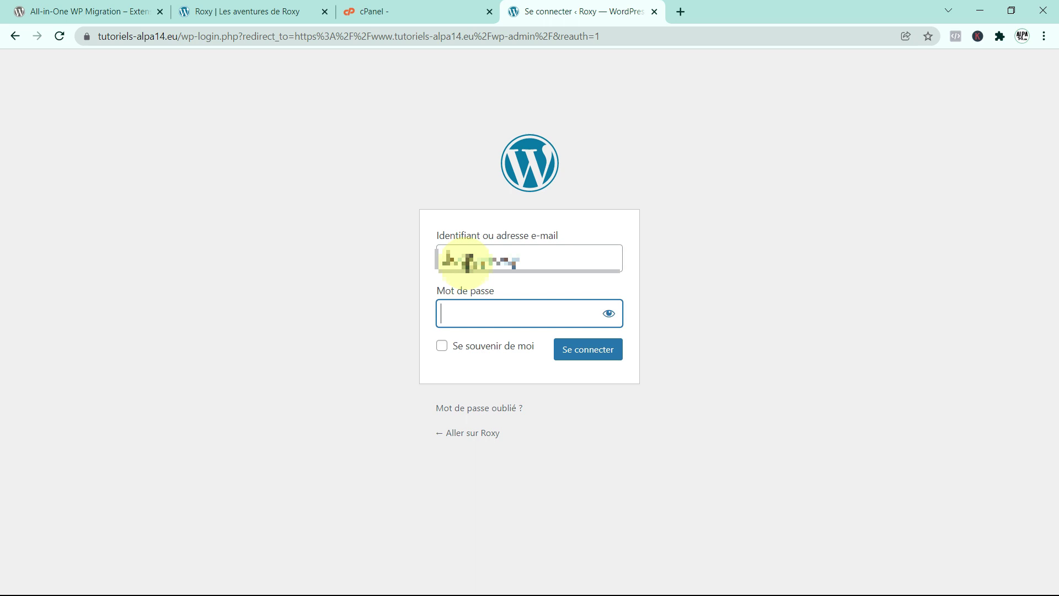
text(•••••••••••)
click(580, 354)
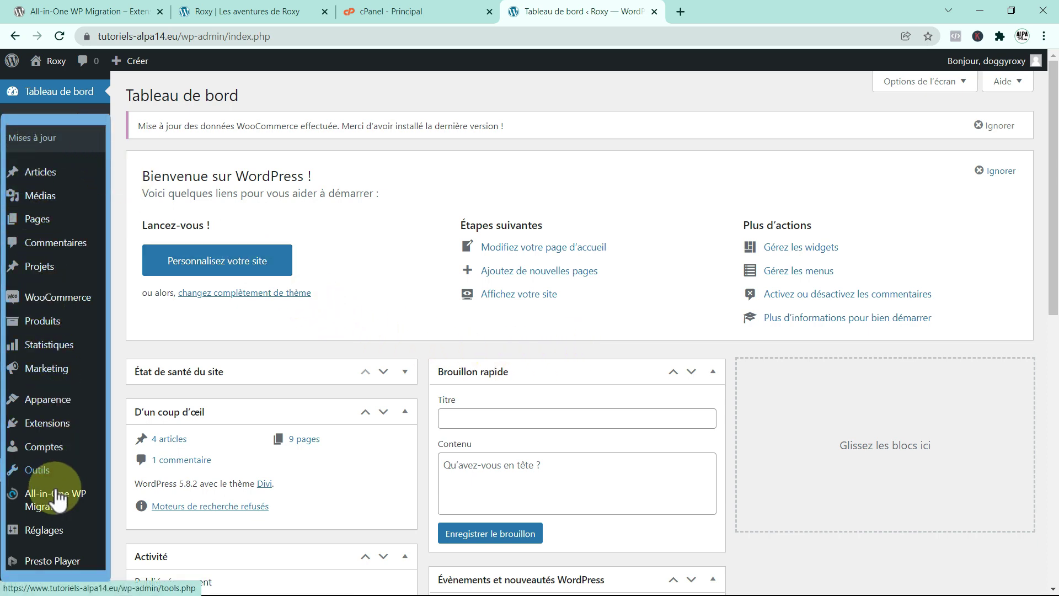
Look over the migrated site's dashboard and admin menu, and list all its pages.
scroll(48, 524, down, 4)
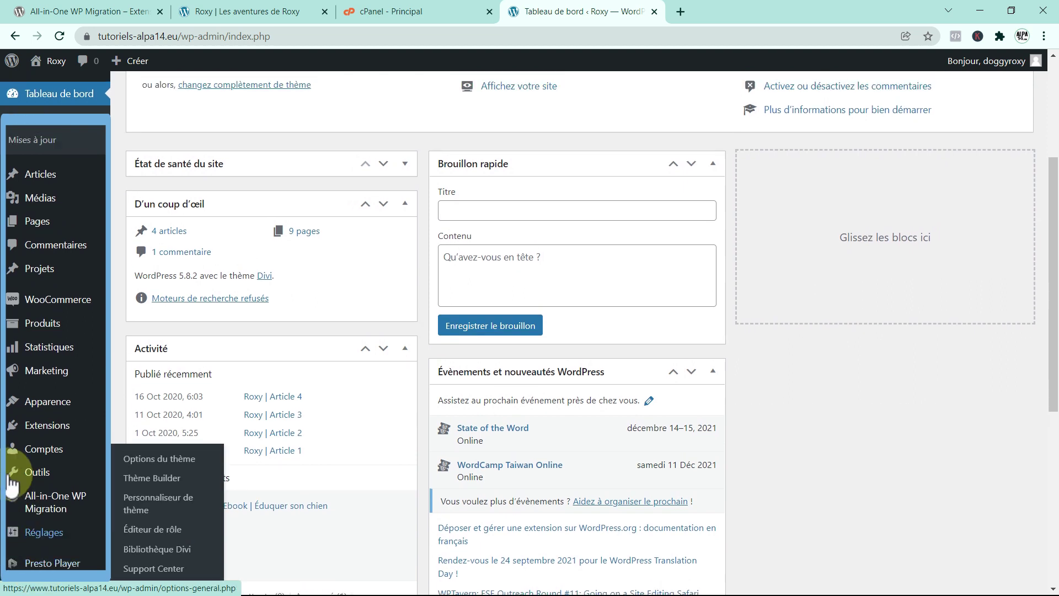
scroll(11, 486, up, 1)
mouse_move(36, 226)
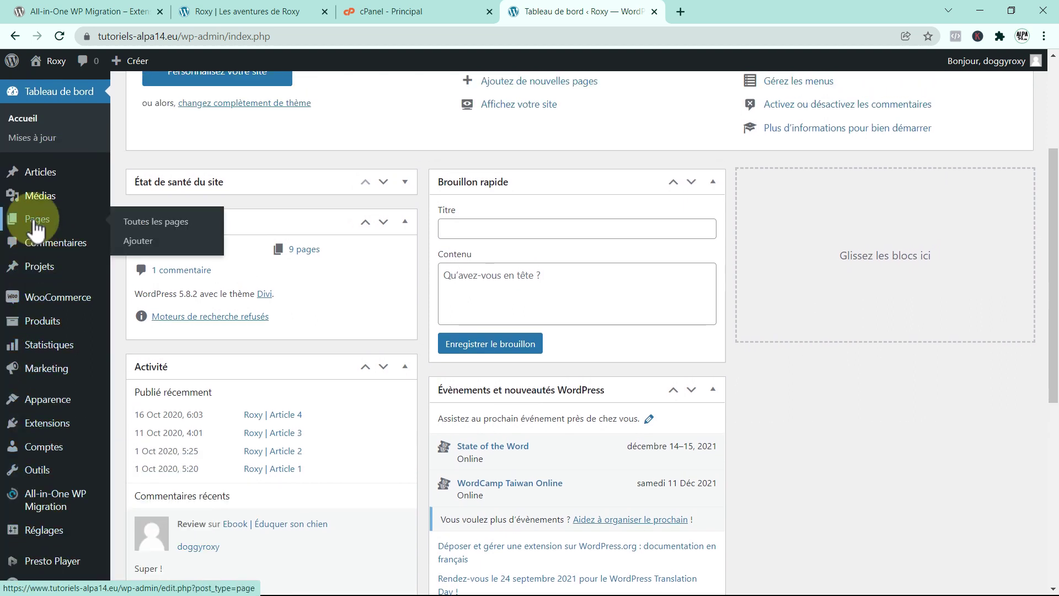
click(159, 228)
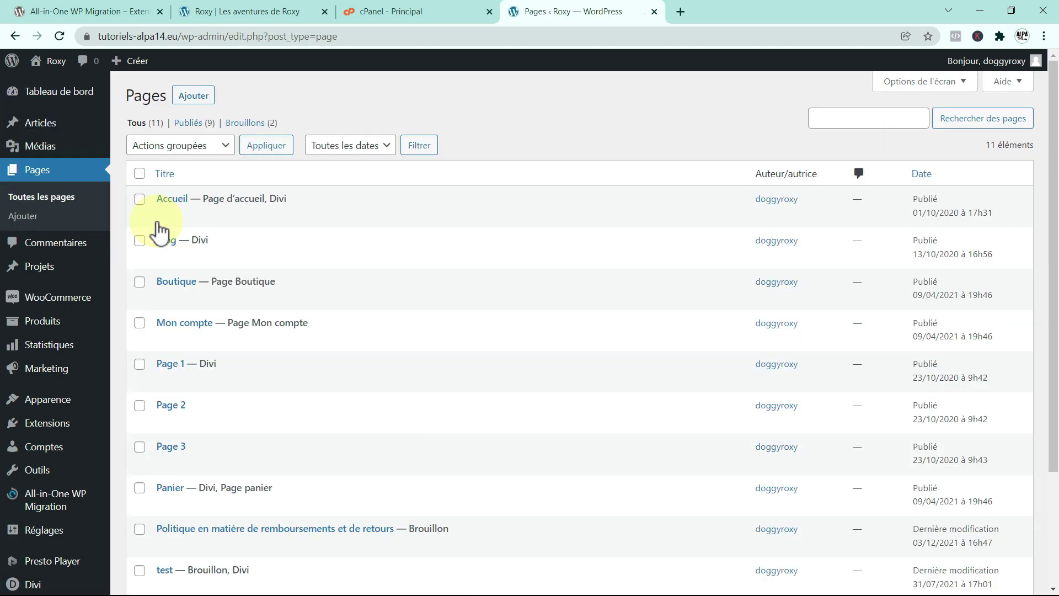
View the migrated site's Accueil page and examine its header, product and content sections.
click(332, 218)
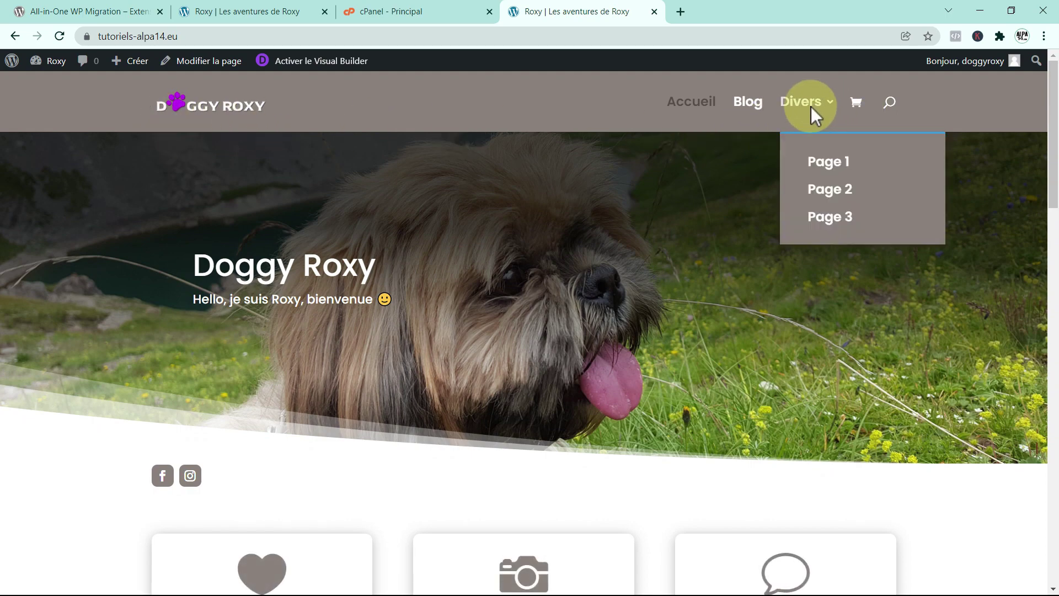
scroll(668, 337, down, 20)
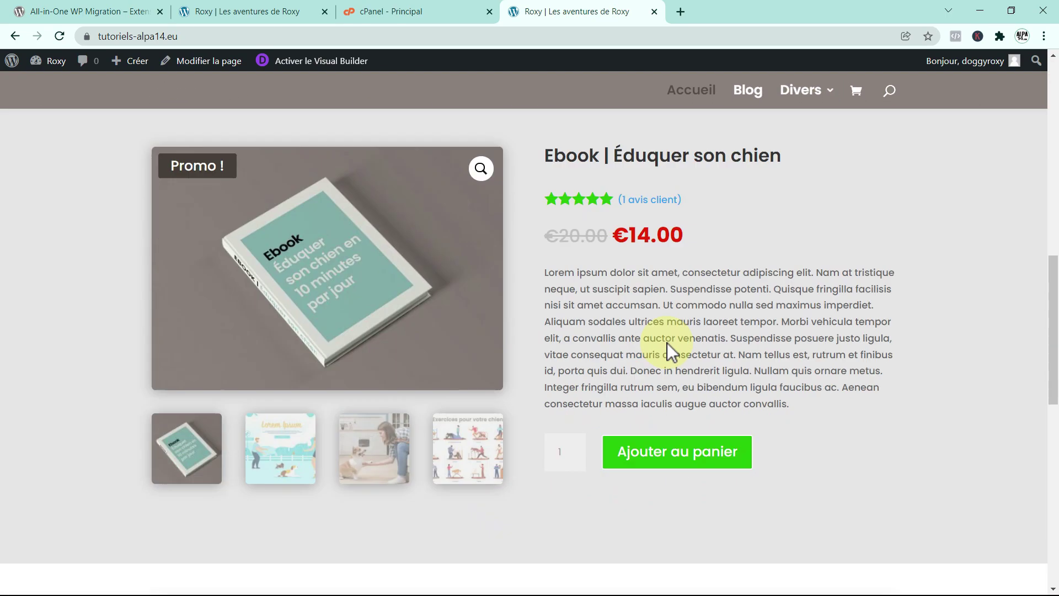
scroll(667, 342, down, 2)
scroll(667, 342, up, 15)
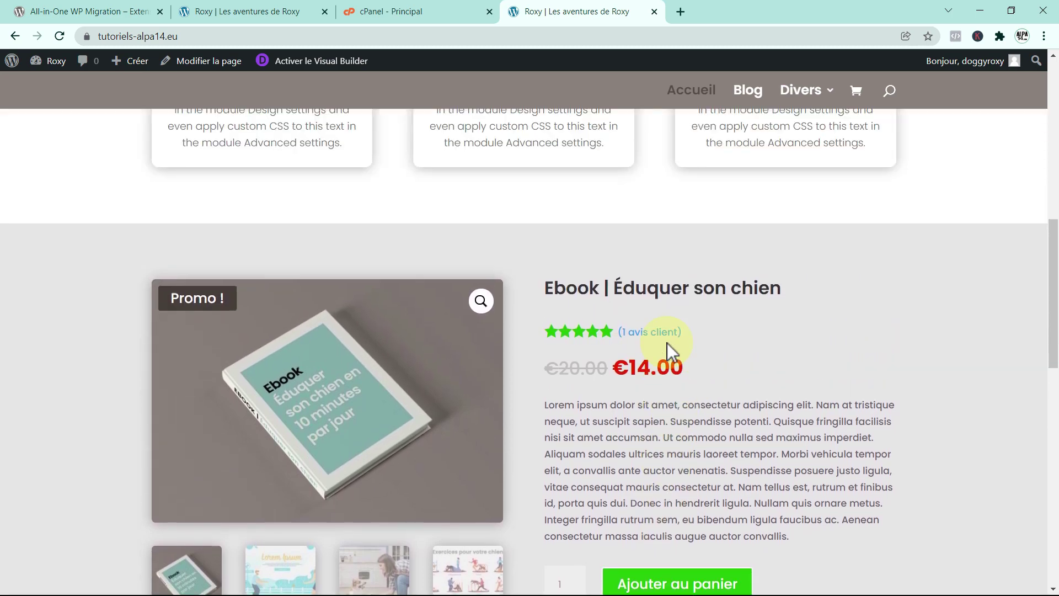
scroll(700, 360, up, 5)
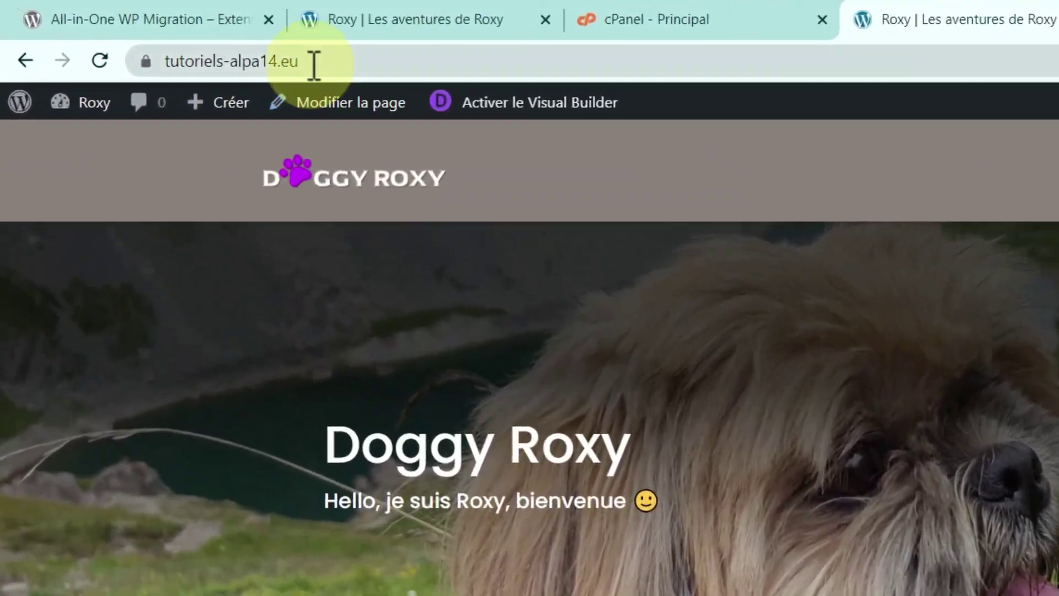
Compare the home page and address of tutoriels-alpa14.eu with those of the original doggyroxy.com site.
click(174, 38)
drag(332, 76, 177, 59)
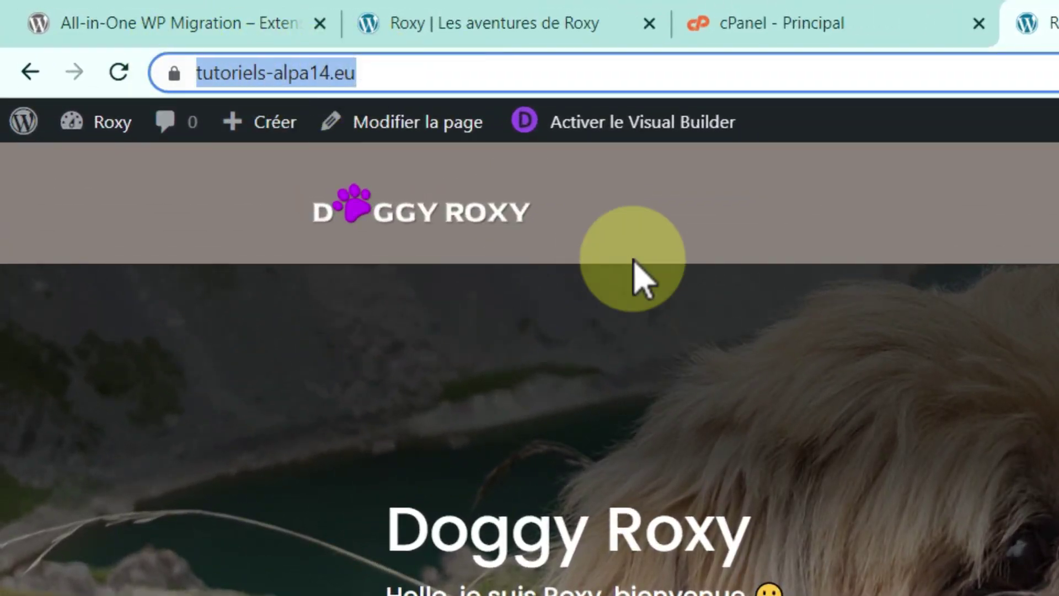
click(496, 18)
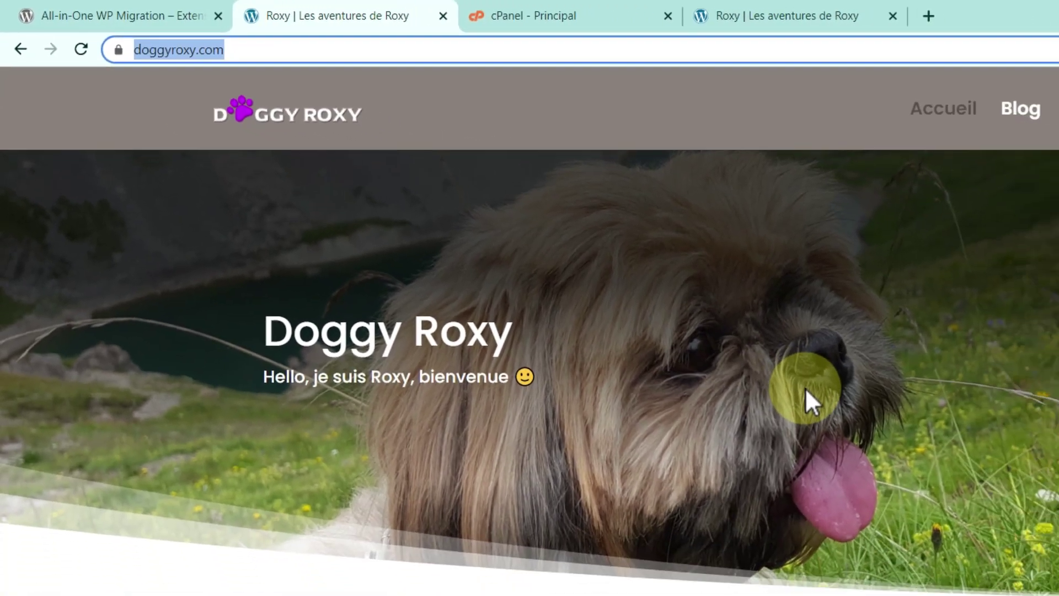
scroll(696, 369, down, 10)
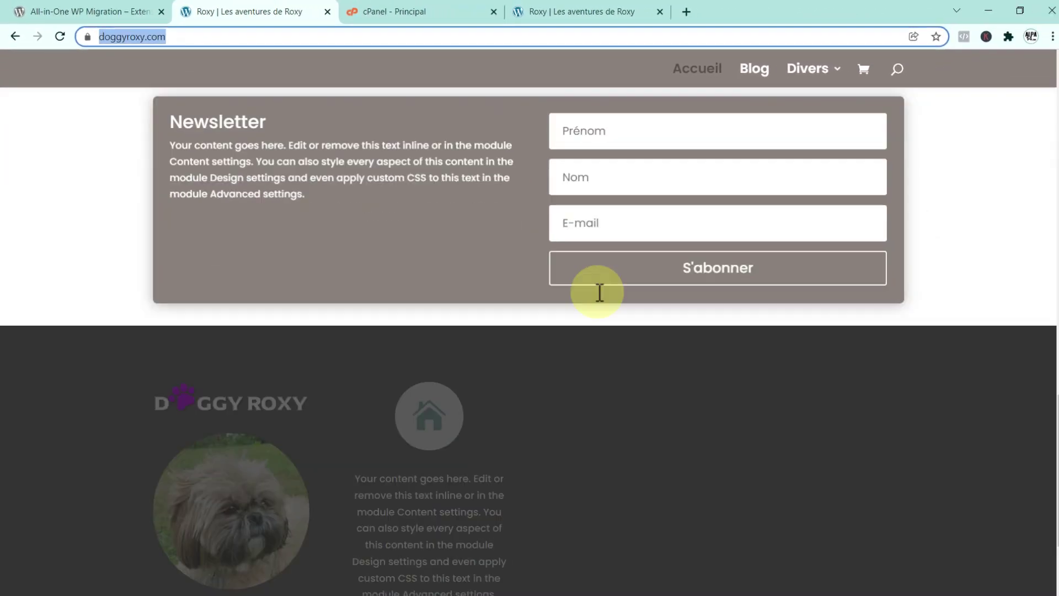
scroll(594, 289, up, 10)
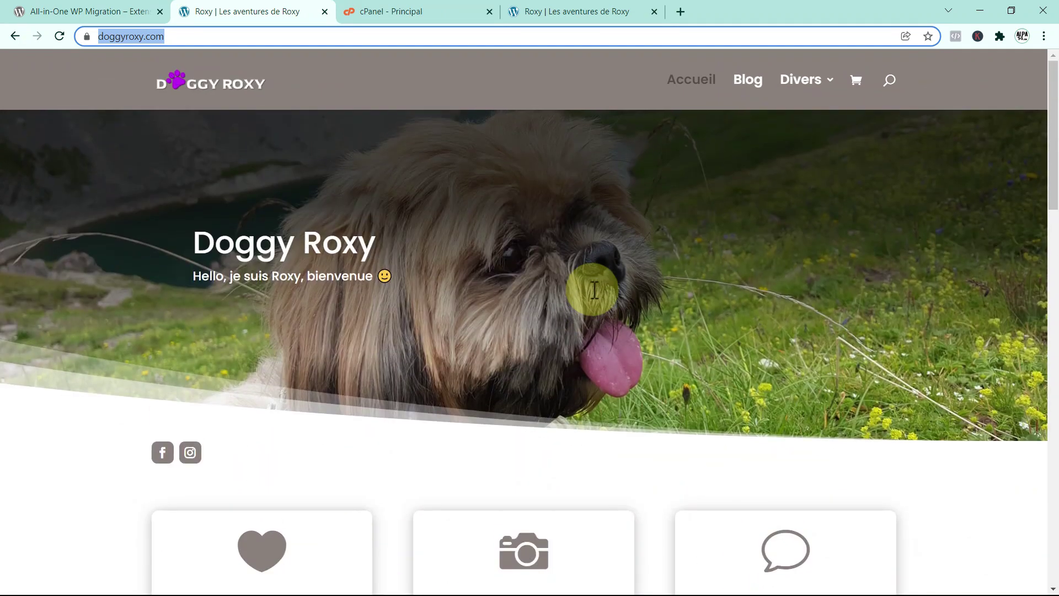
click(556, 16)
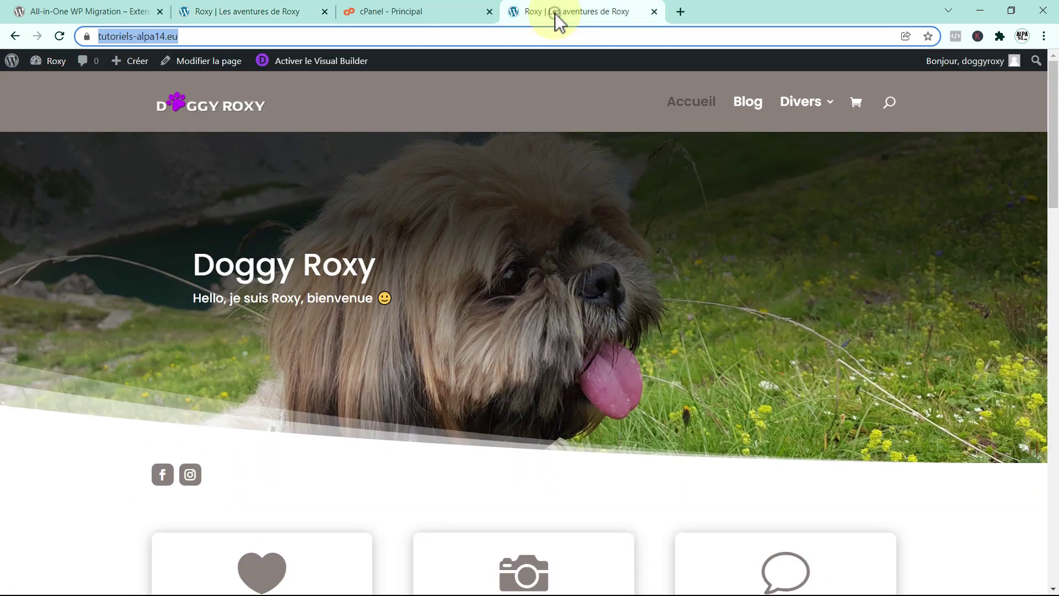
Open the All-in-One WP Migration import page in the new site's administration to check the maximum upload size.
click(12, 60)
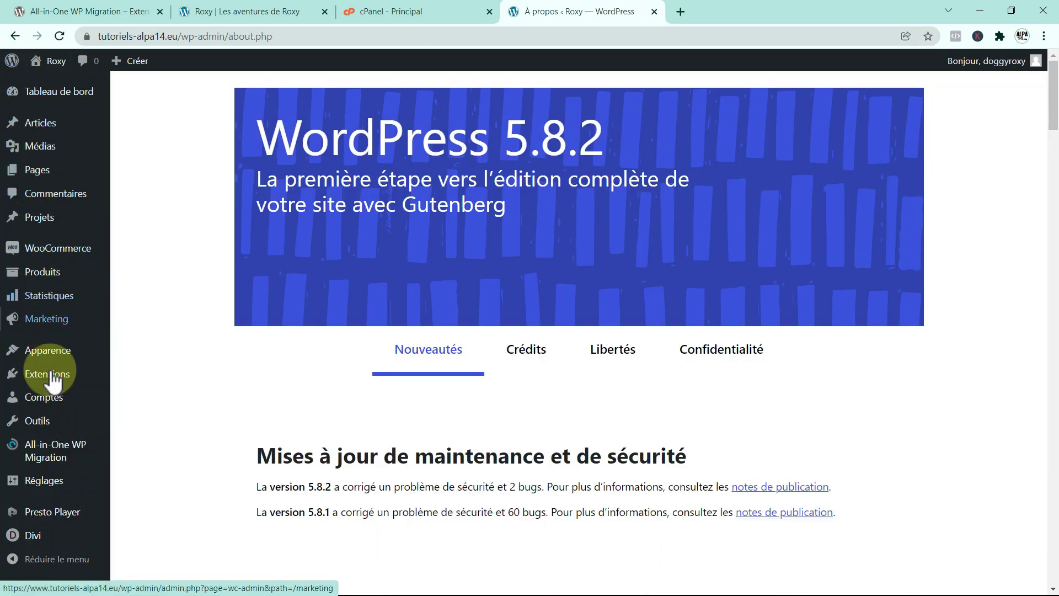
mouse_move(24, 455)
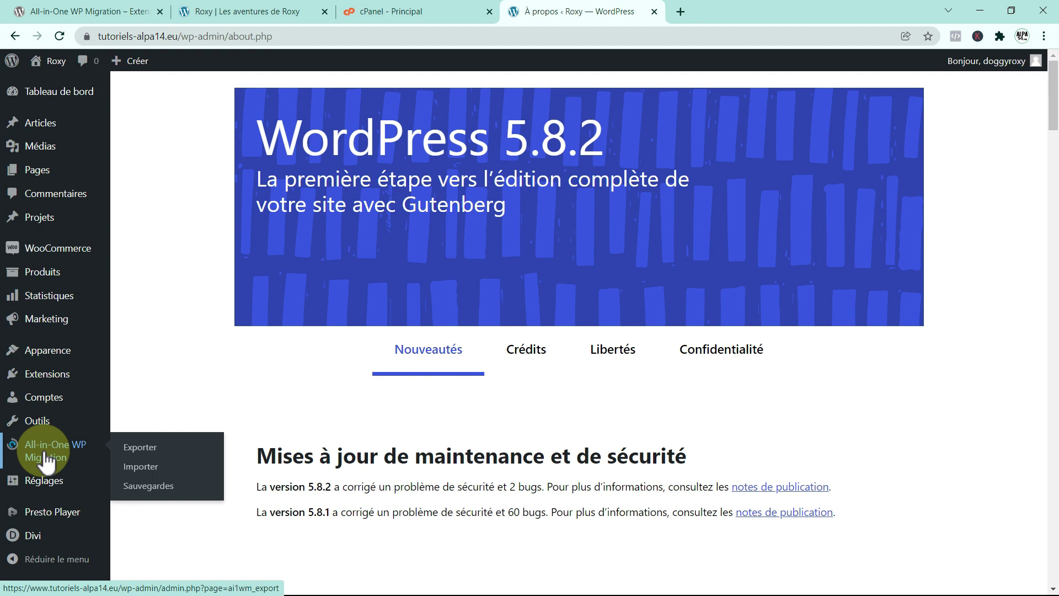
click(150, 469)
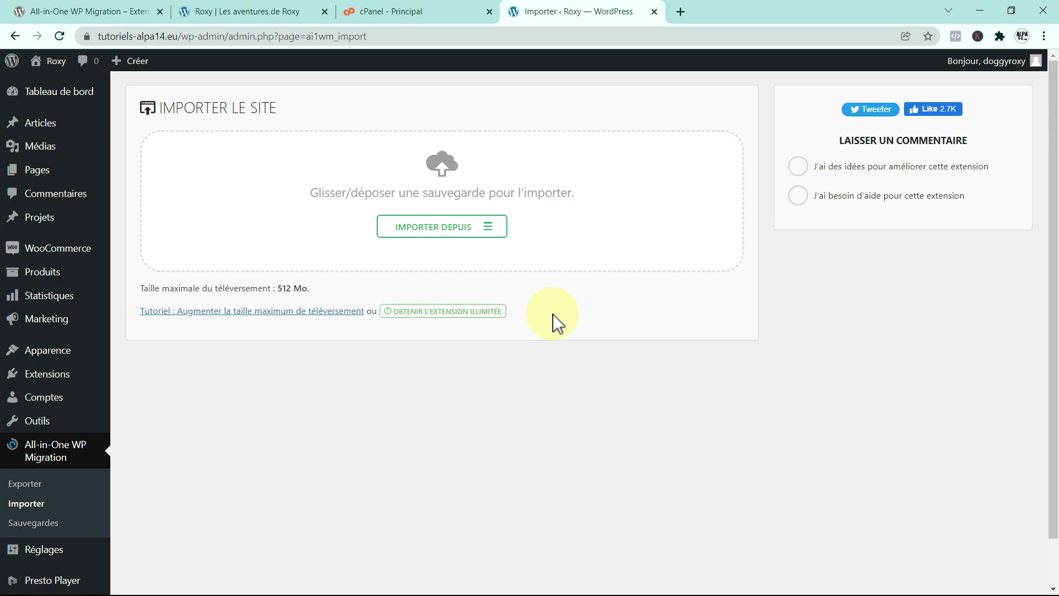
Switch to the o2switch cPanel and open the PHP version selector's options.
click(412, 14)
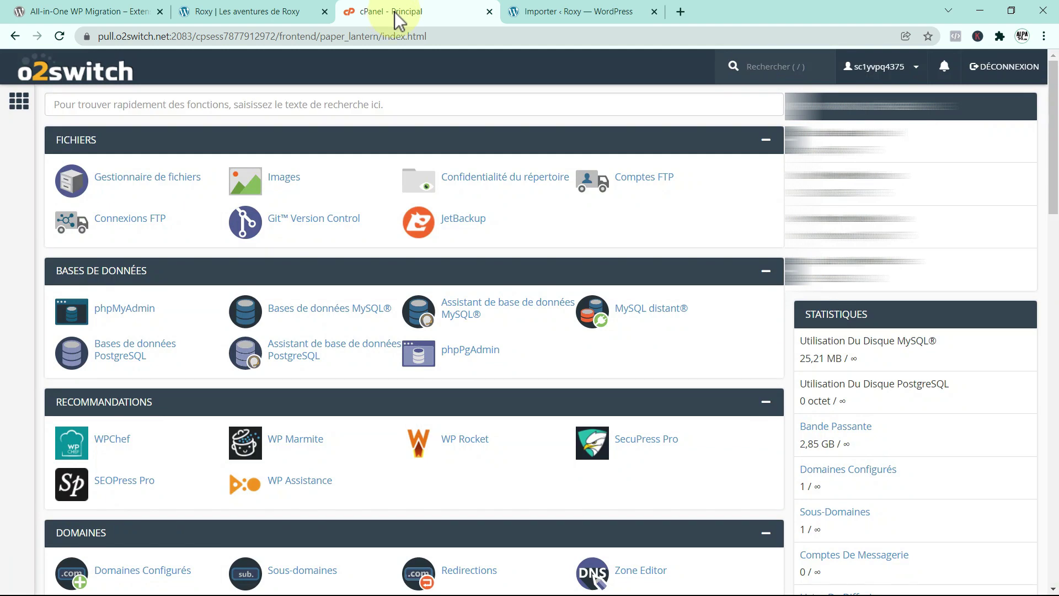
scroll(534, 257, down, 10)
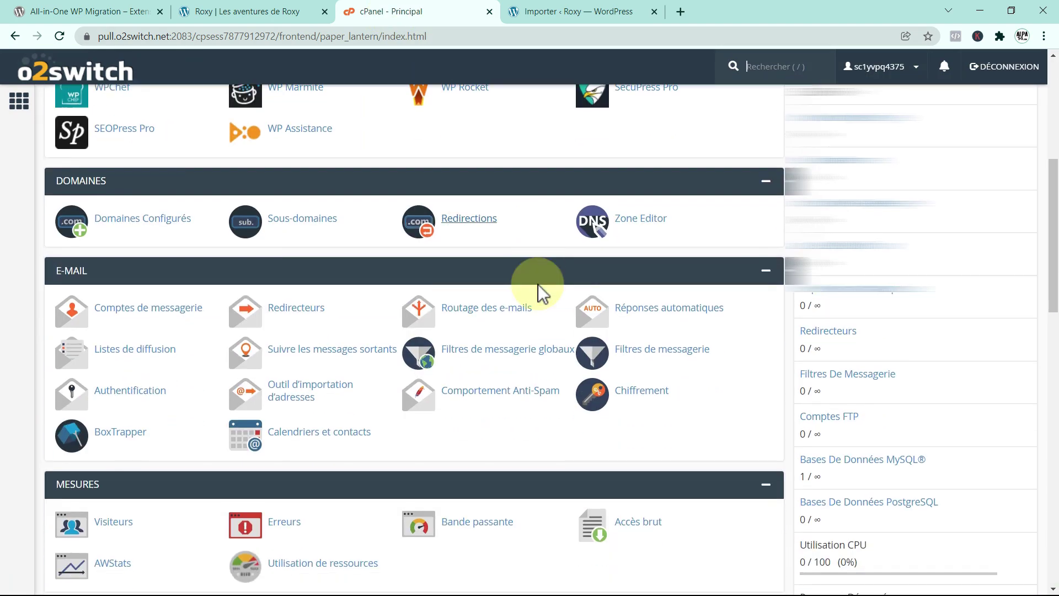
scroll(538, 283, down, 6)
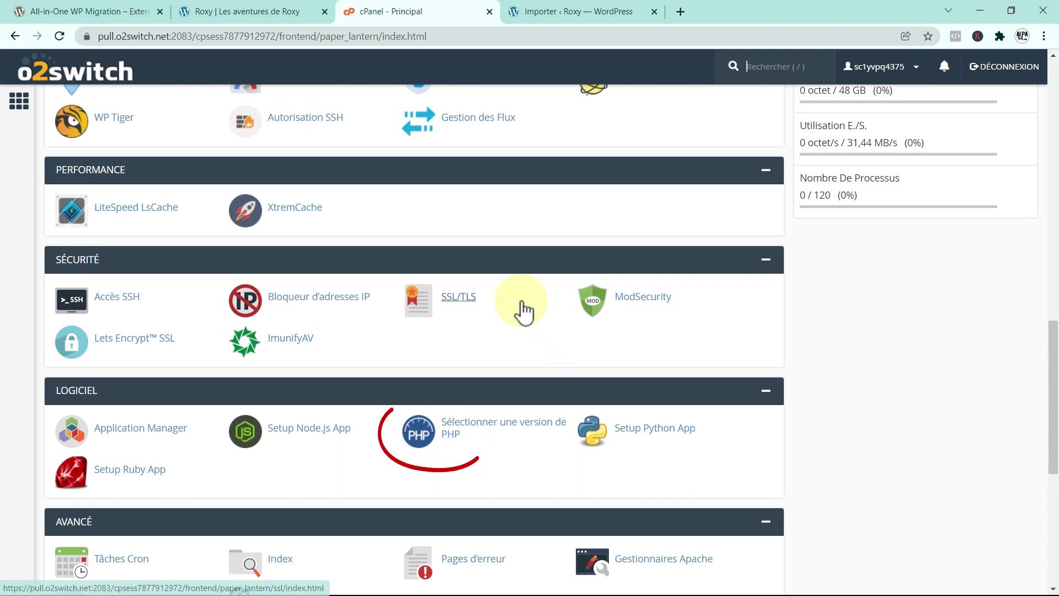
click(458, 436)
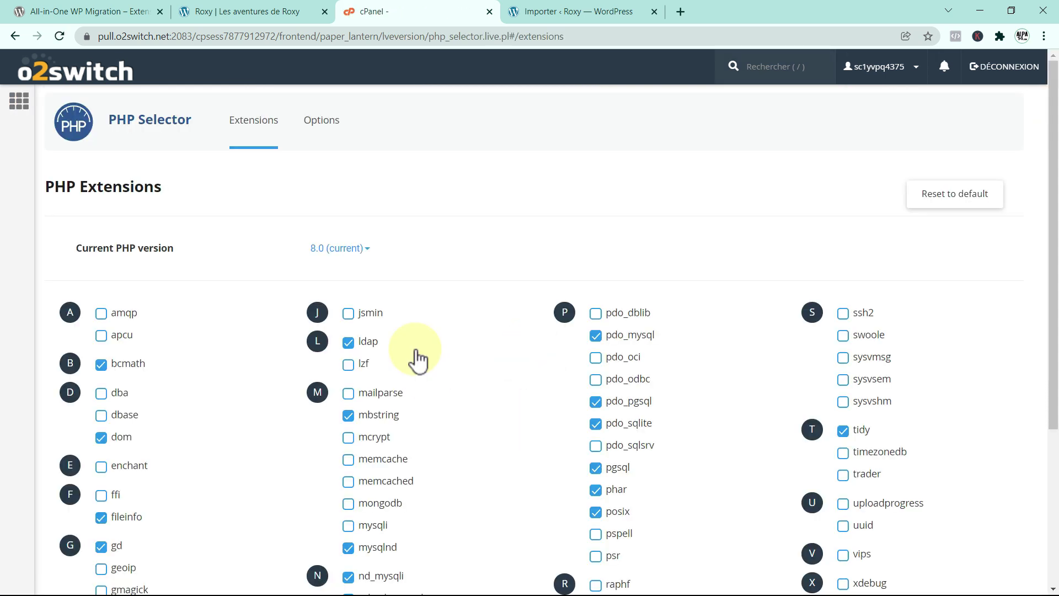
click(319, 123)
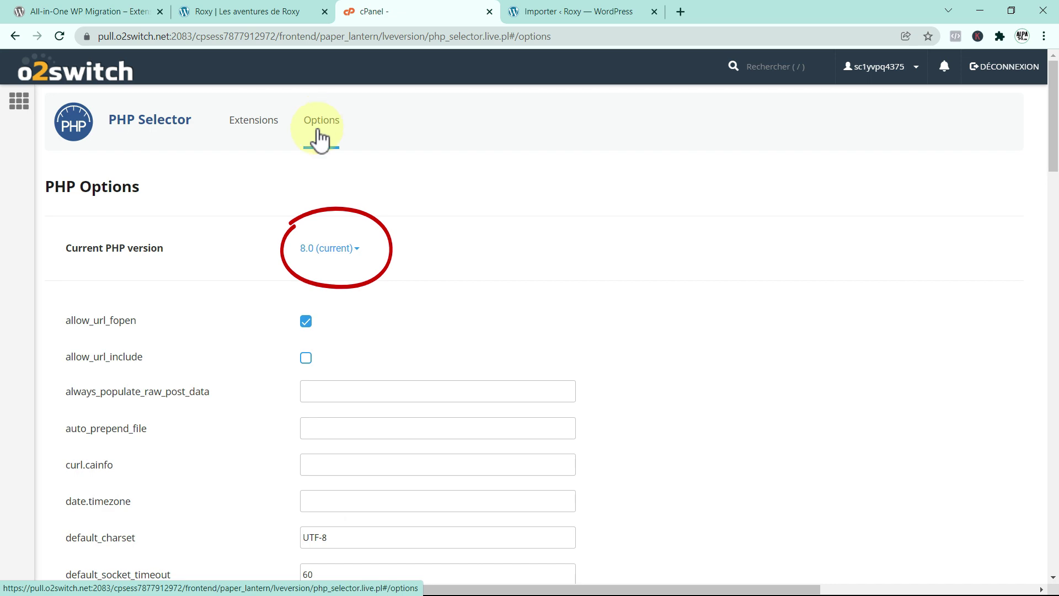
Examine the post_max_size and upload_max_filesize settings among the PHP options.
scroll(347, 290, down, 3)
scroll(344, 293, down, 9)
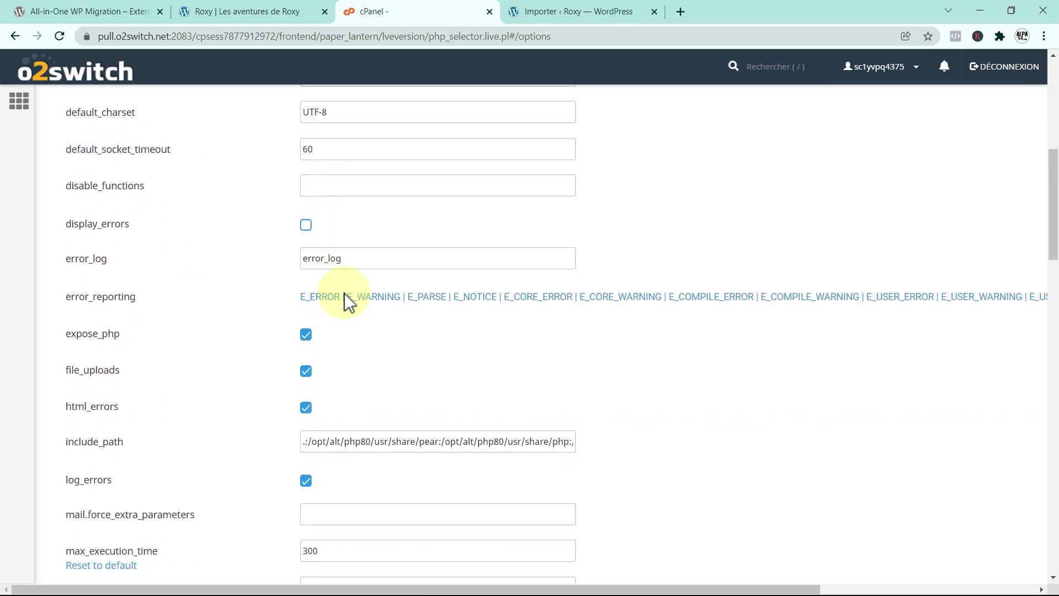
scroll(344, 295, down, 9)
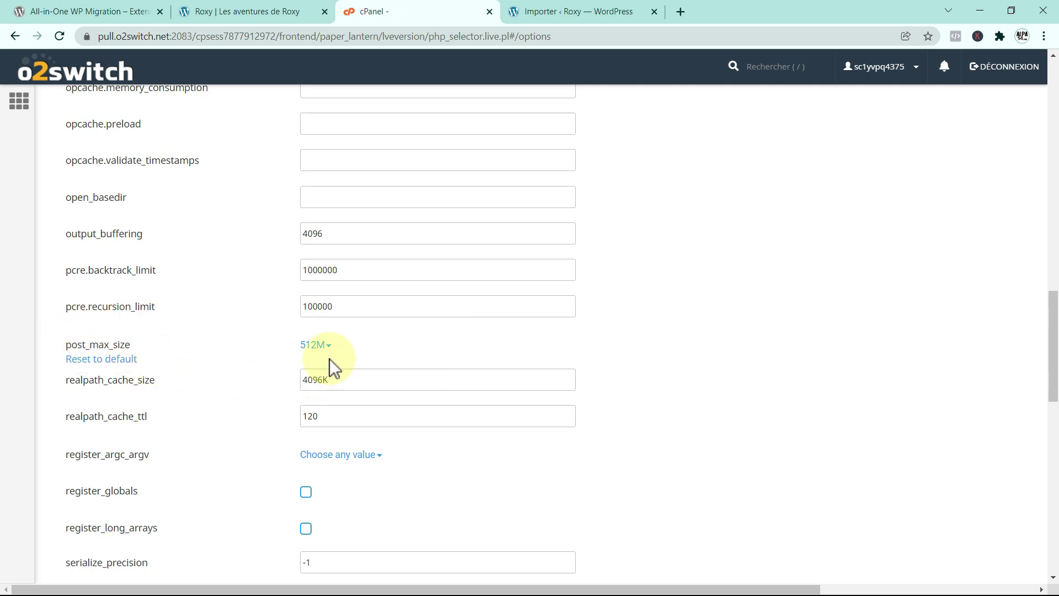
scroll(330, 359, down, 8)
scroll(329, 360, down, 5)
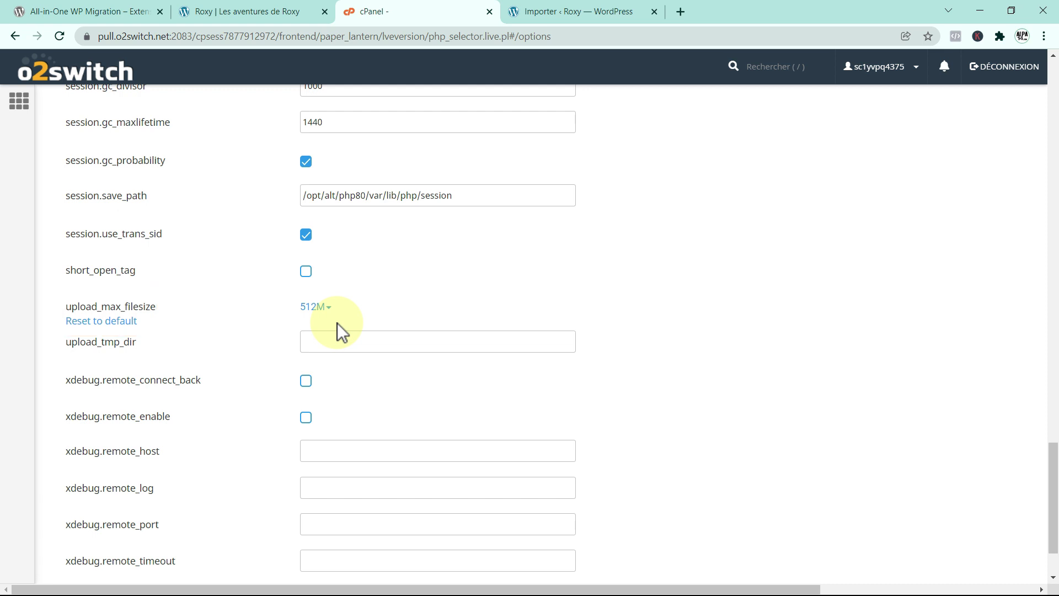
Deactivate the All-in-One WP Migration extension on the new WordPress site, and delete it along with its data.
click(536, 15)
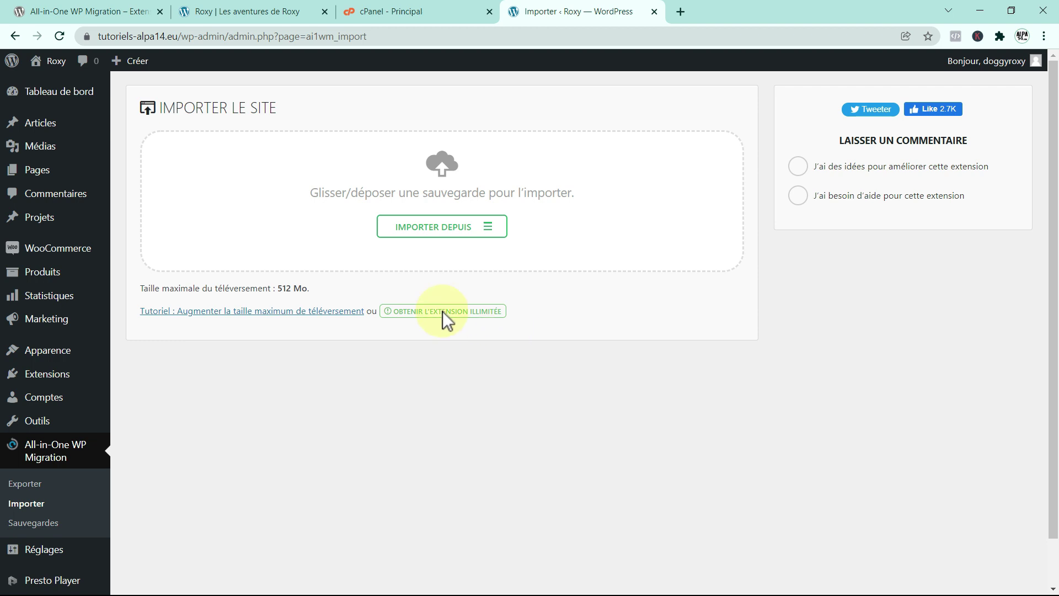
mouse_move(51, 381)
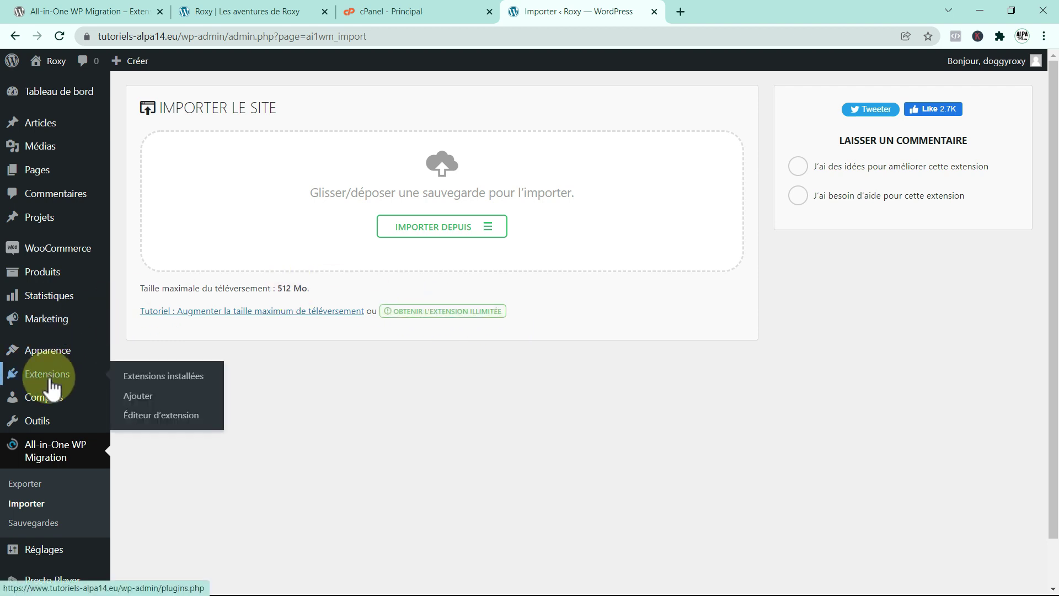
click(159, 383)
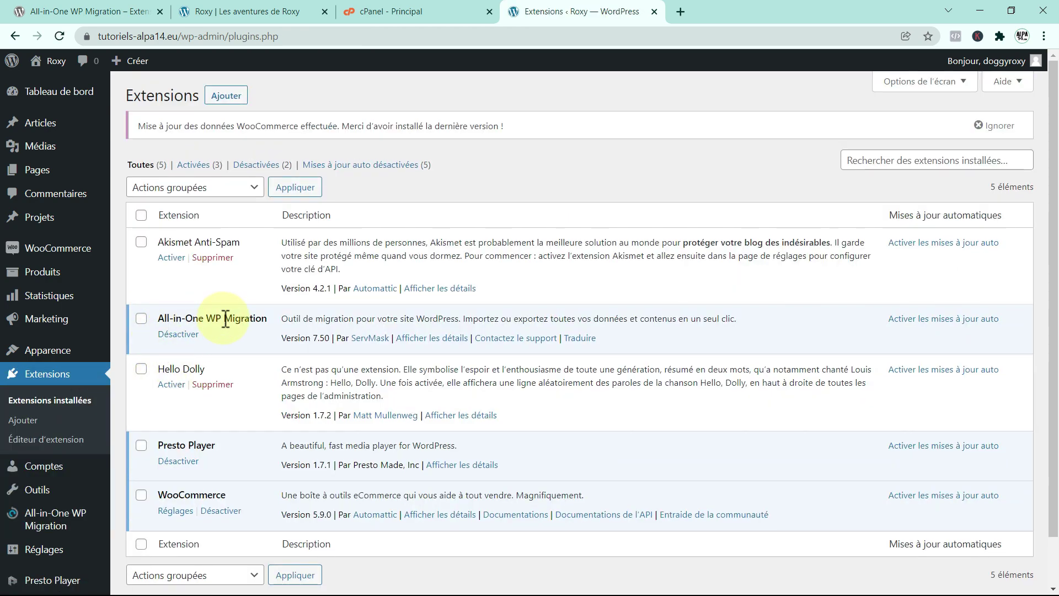
click(177, 335)
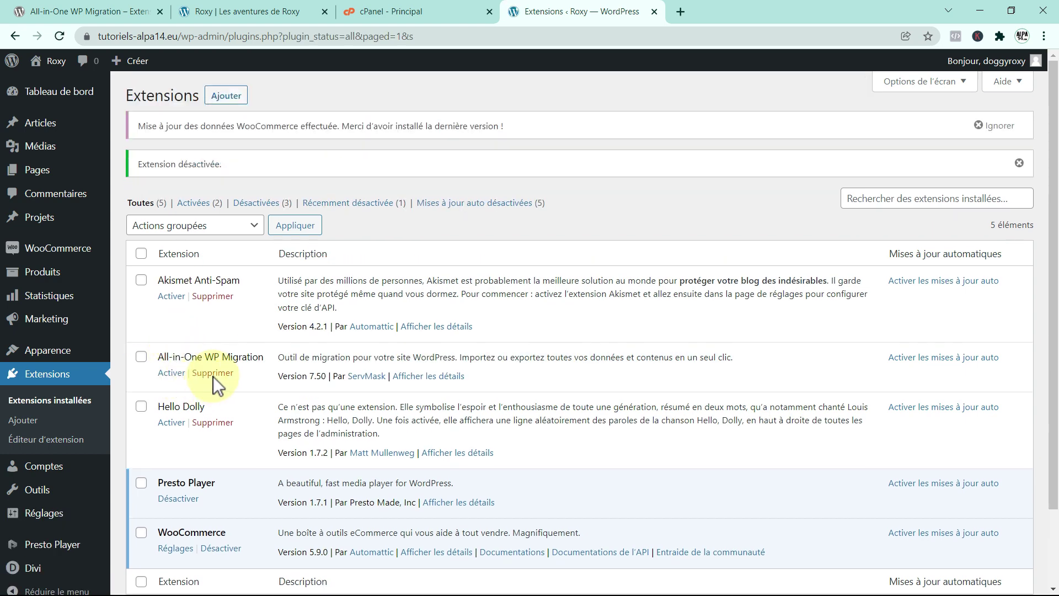
click(212, 374)
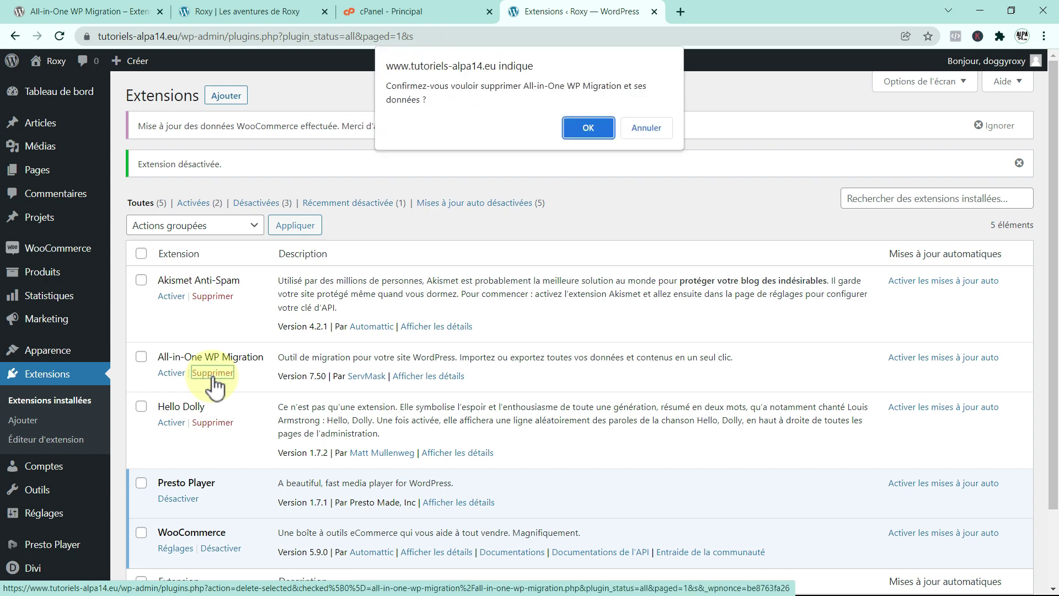
click(594, 128)
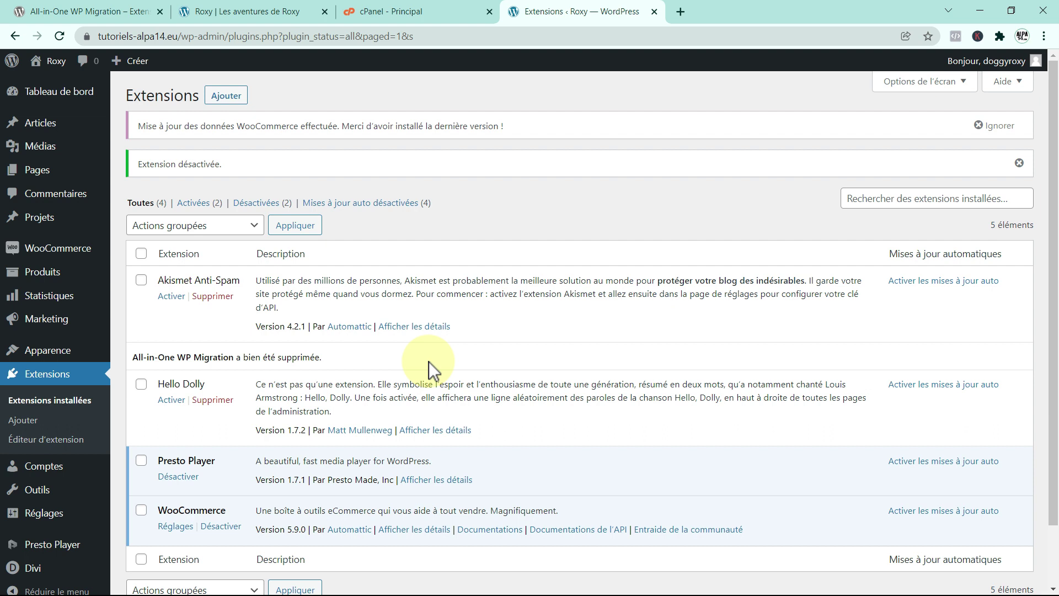
Install and activate All-in-One WP Migration from all-in-one-wp-migration-6.7.zip on the new WordPress site, and open its Sauvegardes page.
click(226, 95)
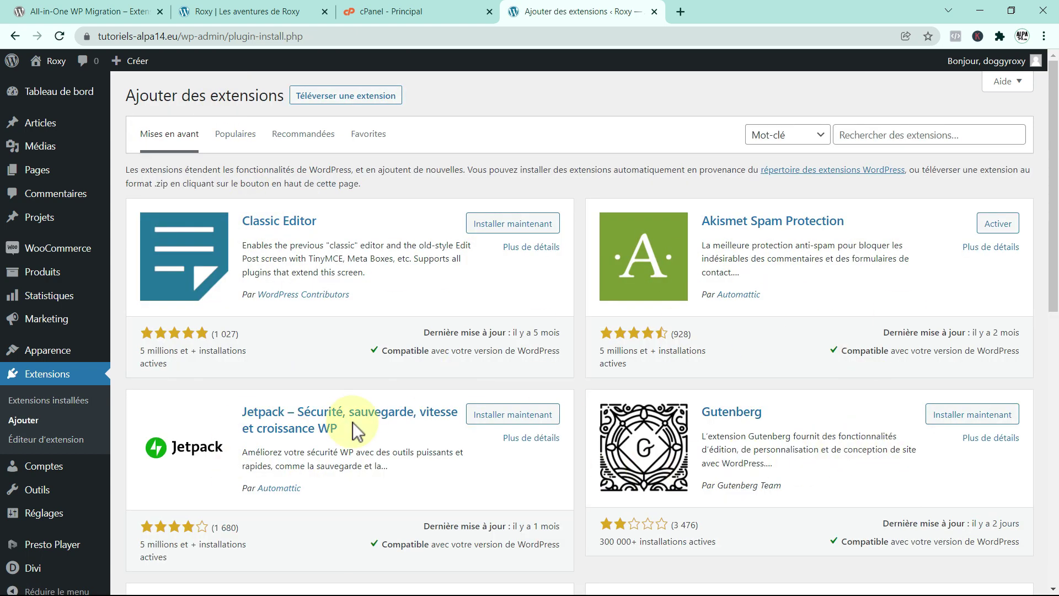
click(353, 108)
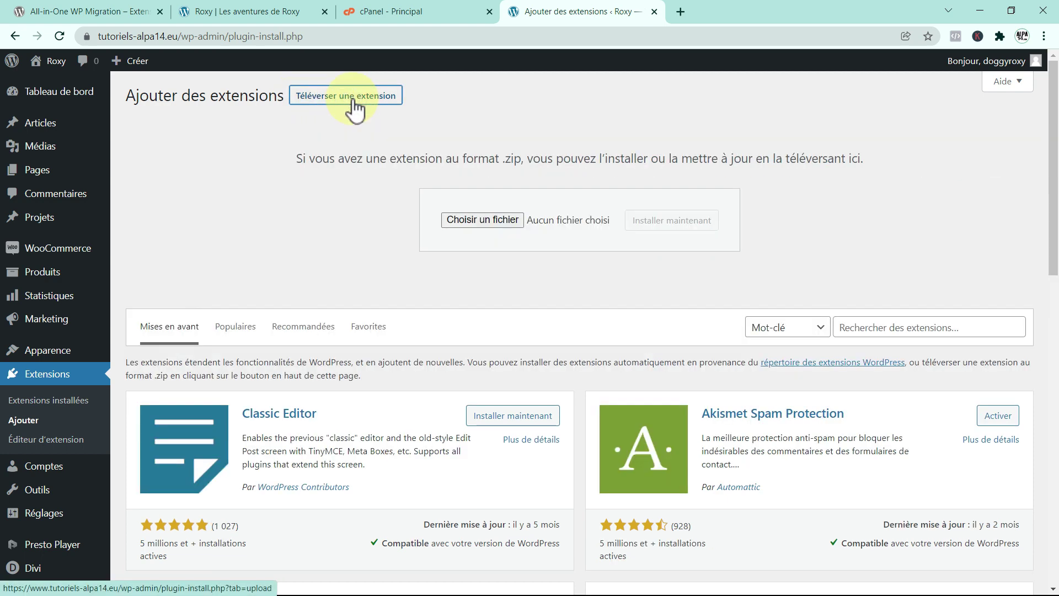
click(475, 221)
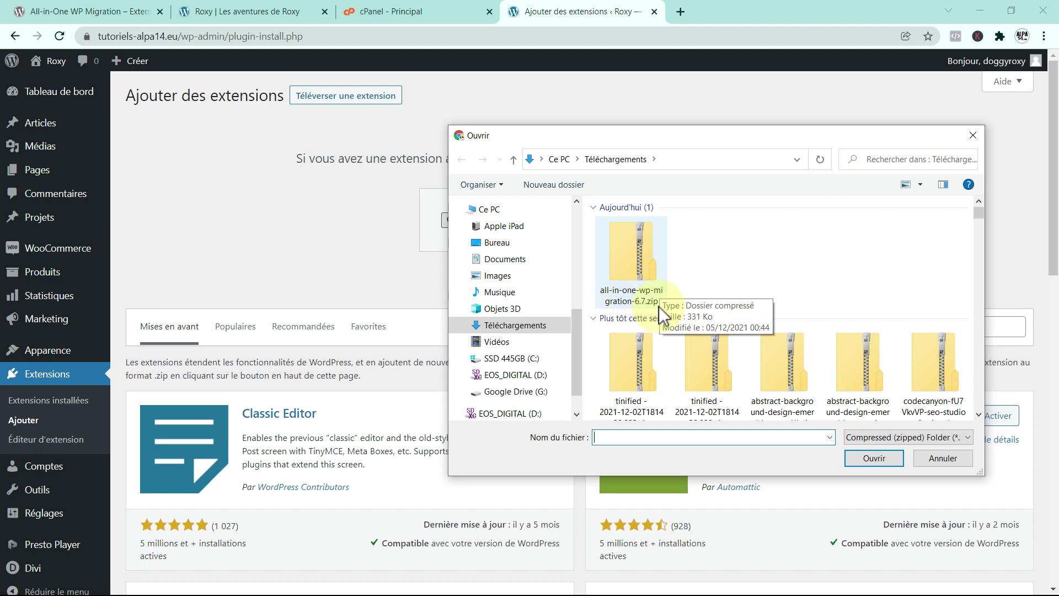
click(625, 266)
click(871, 458)
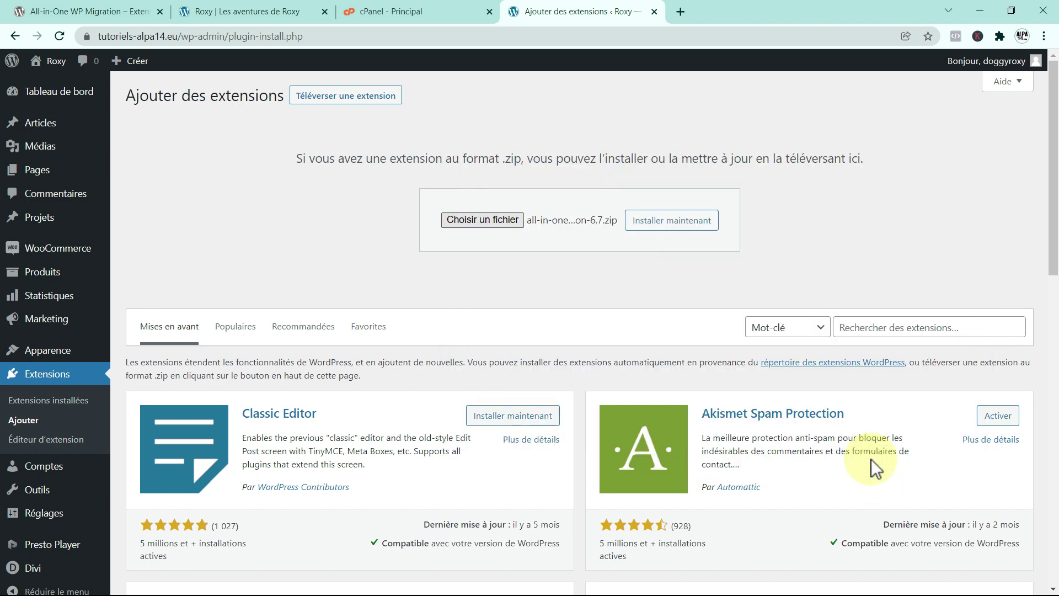
click(669, 220)
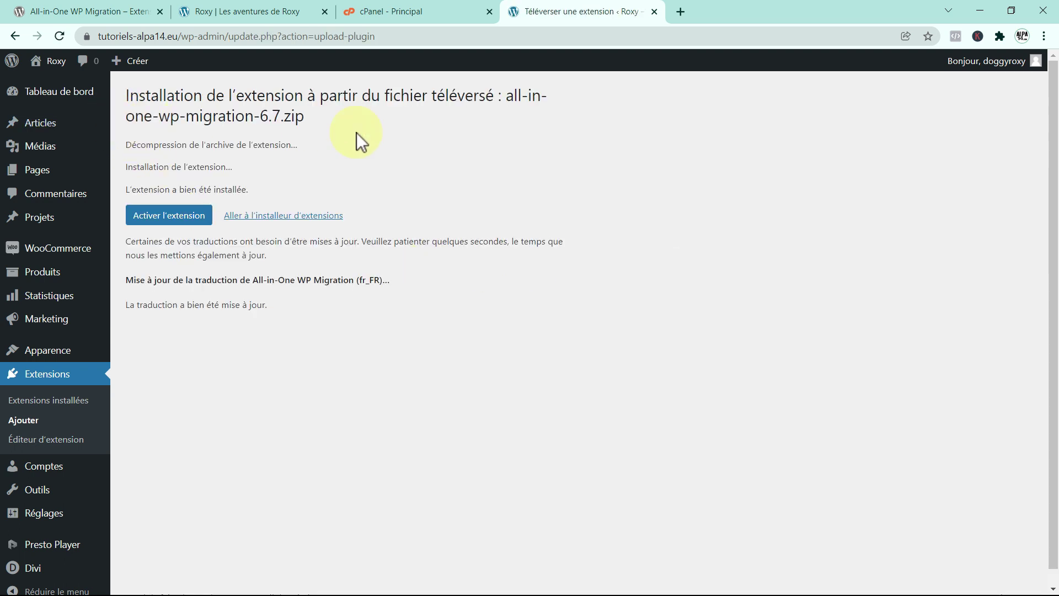
click(169, 217)
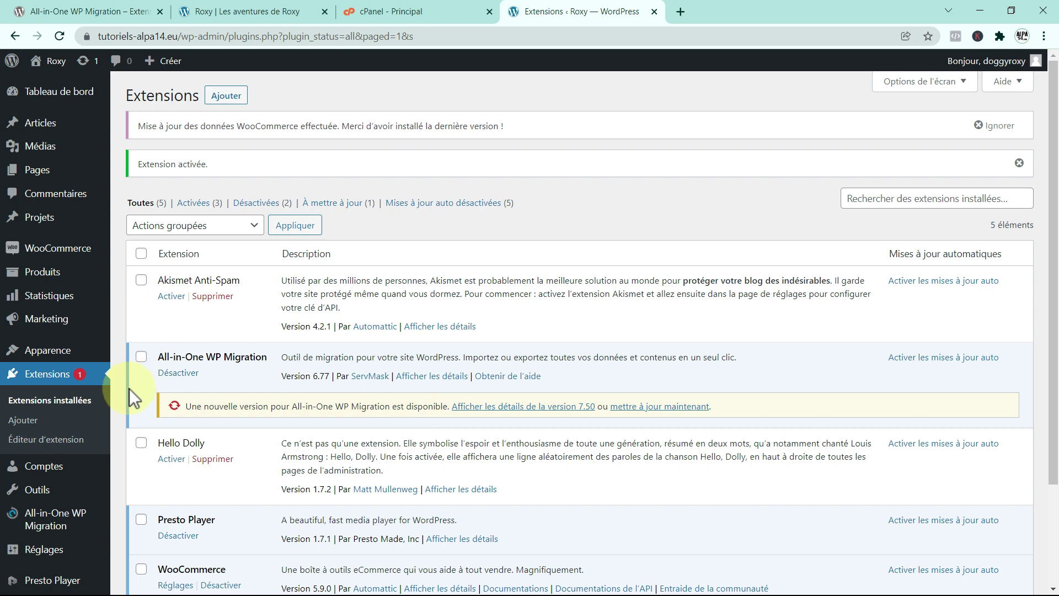
mouse_move(59, 532)
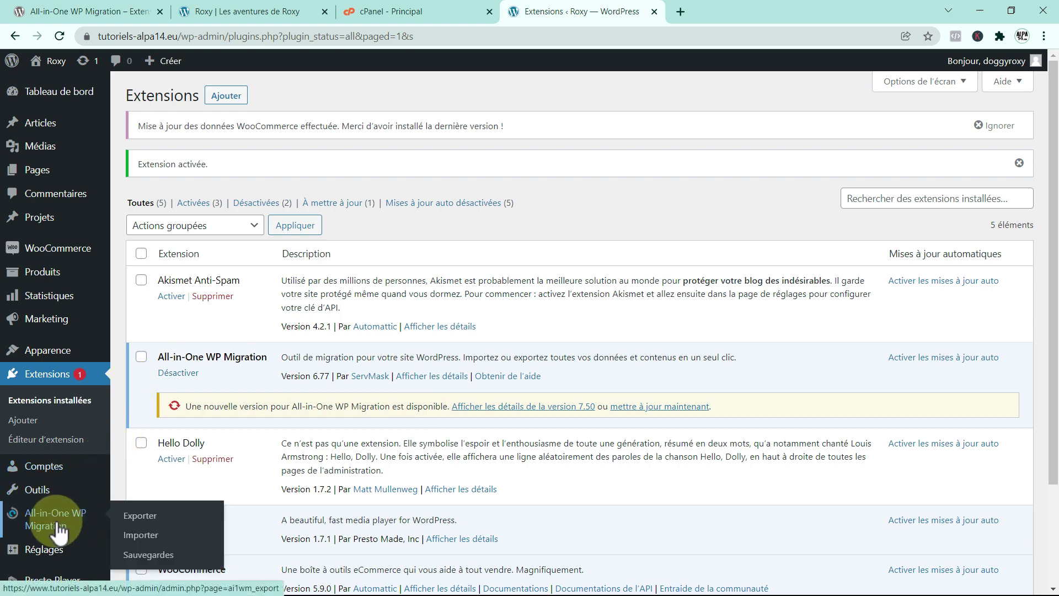
click(152, 557)
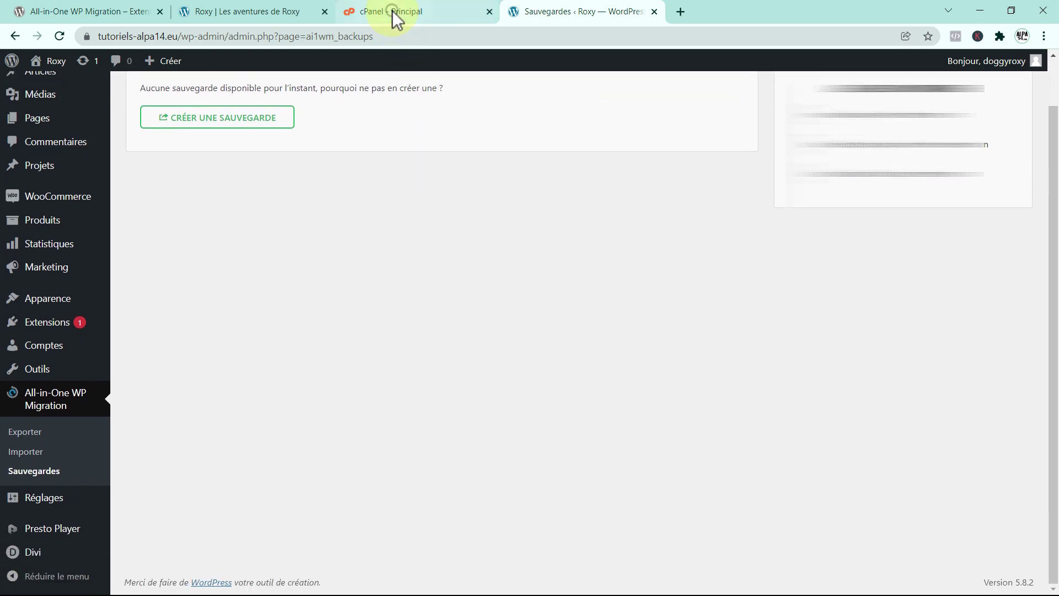
Switch to the o2switch cPanel and open the tutoriels-alpa14.eu/wp-content/ai1wm-backups folder in the file manager.
click(392, 11)
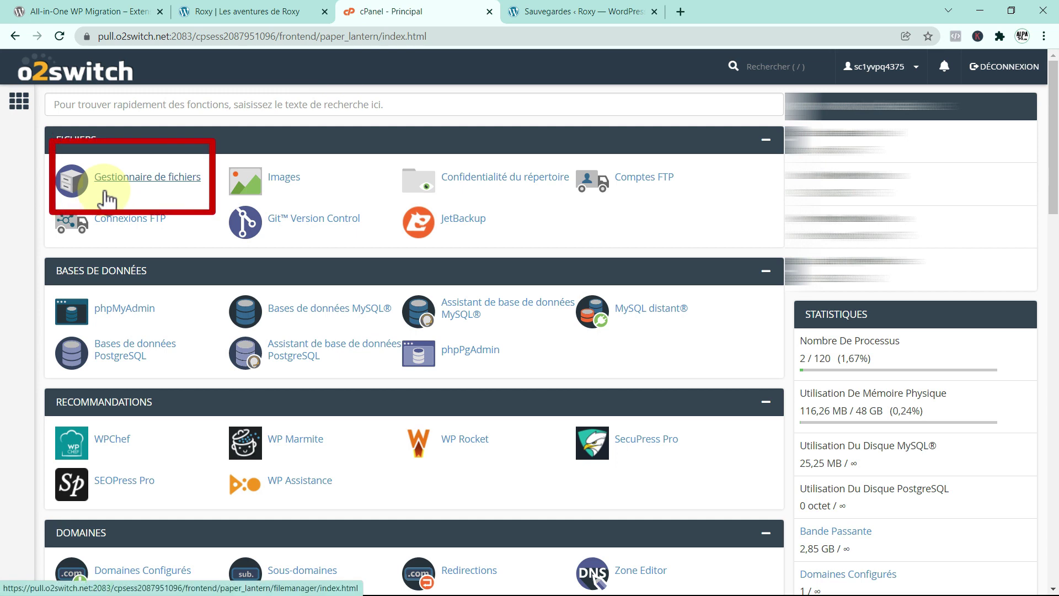
click(138, 175)
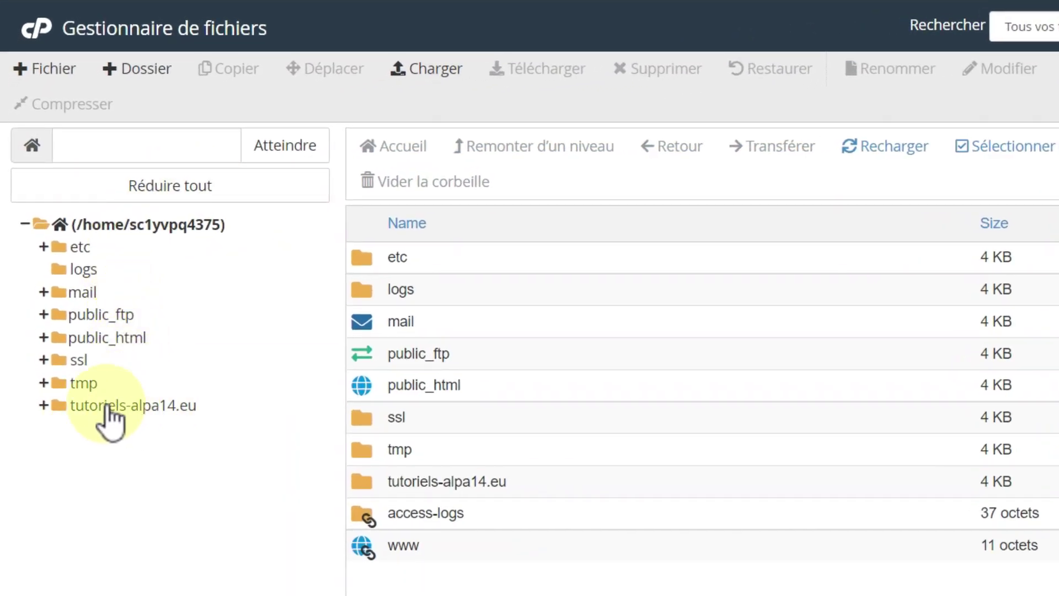
click(91, 404)
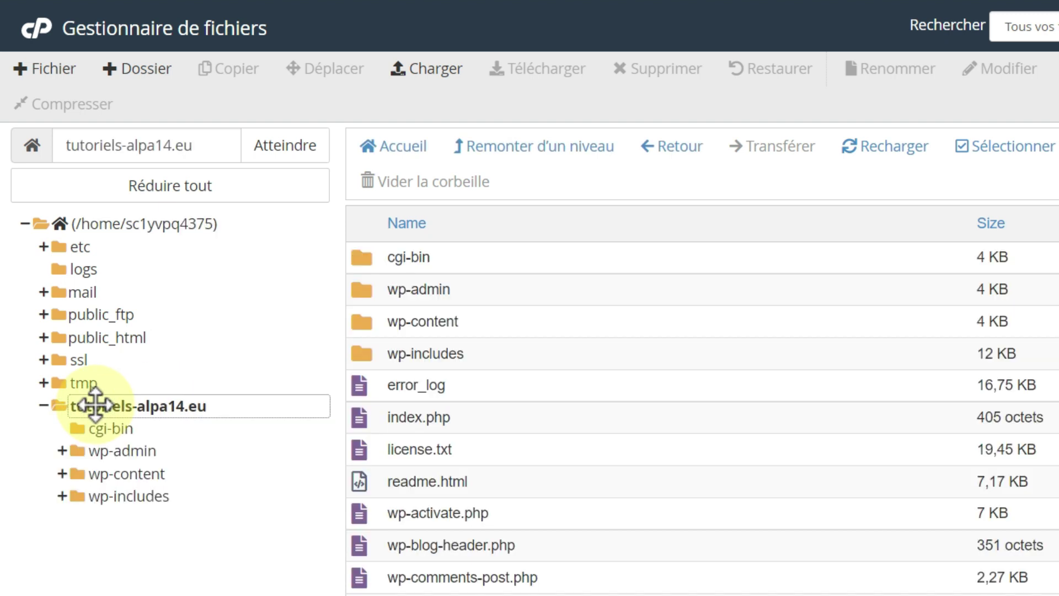
double_click(359, 320)
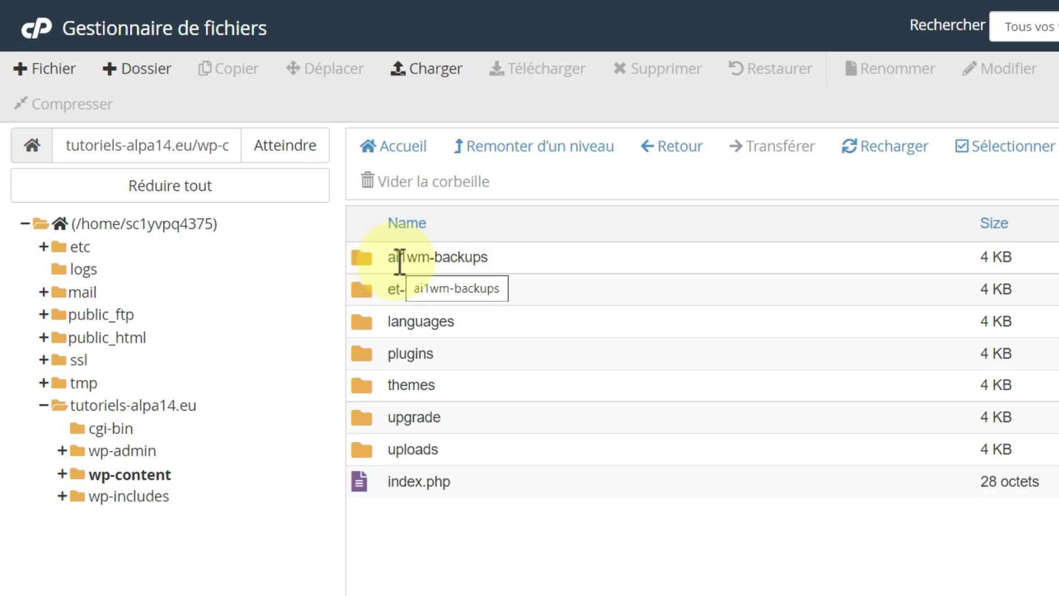
double_click(361, 257)
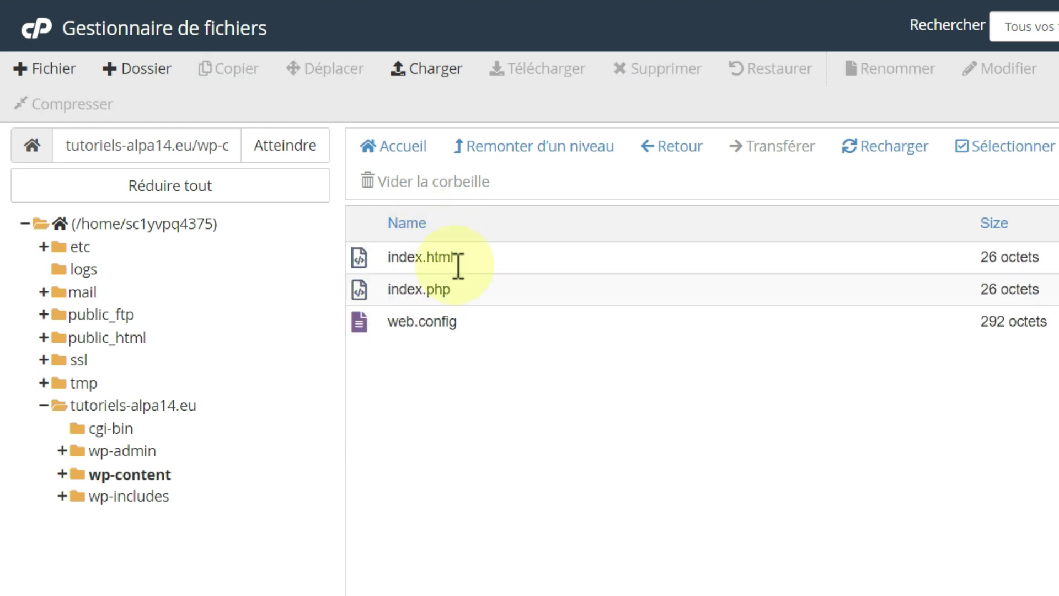
click(432, 71)
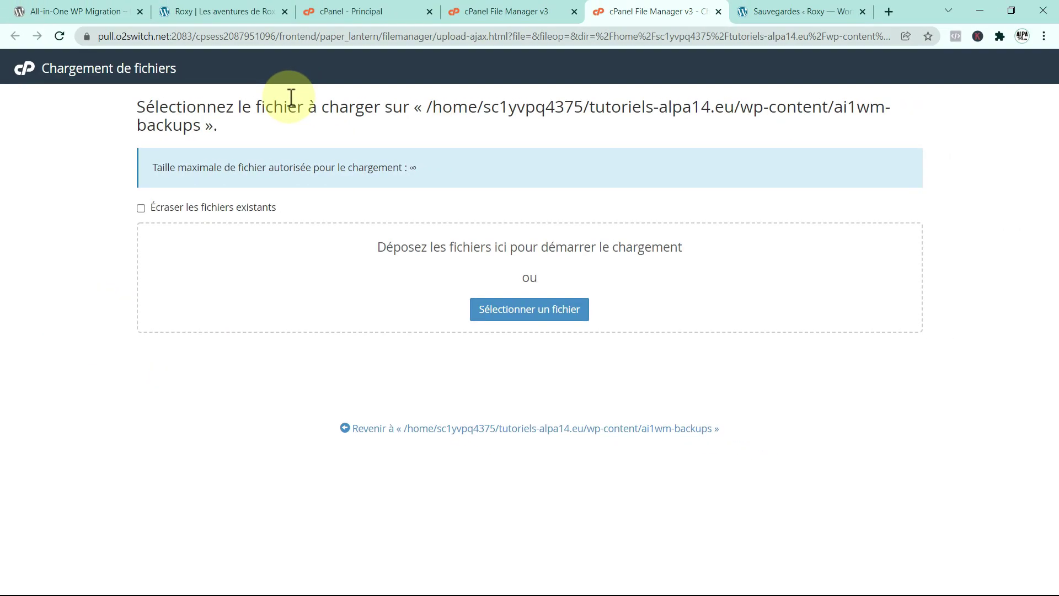
click(525, 313)
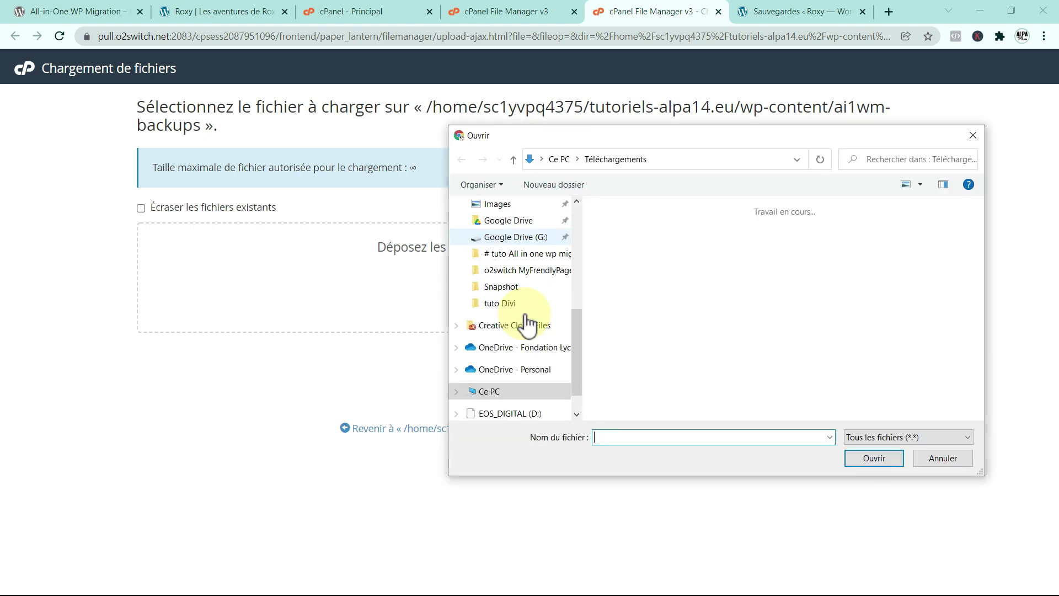
click(630, 388)
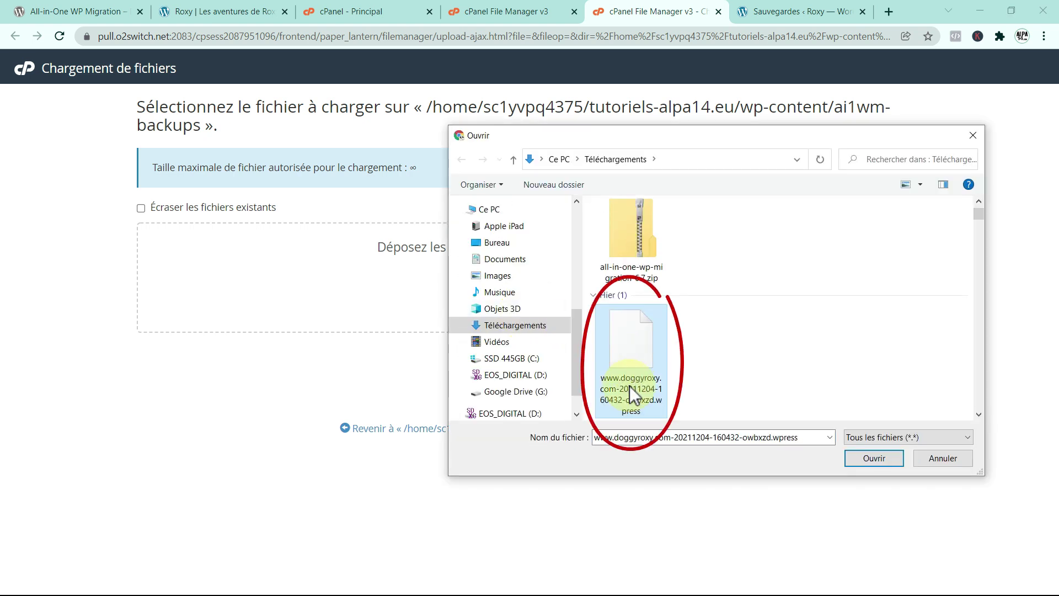
click(891, 459)
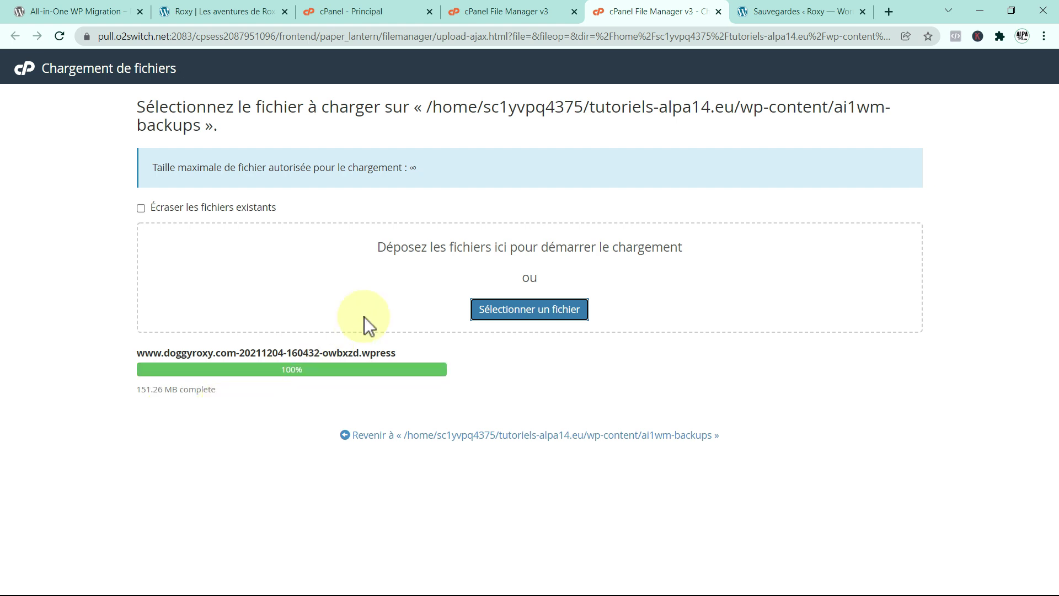
Switch back to the WordPress administration, reload the Sauvegardes list and restore the uploaded .wpress backup, accepting the overwrite of the site.
click(794, 13)
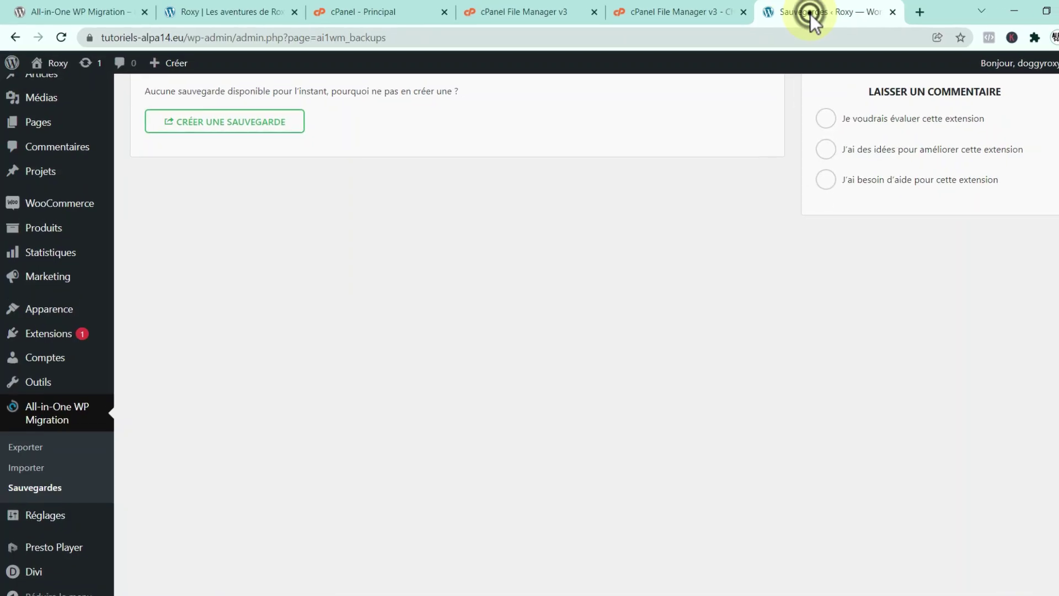
scroll(333, 280, up, 1)
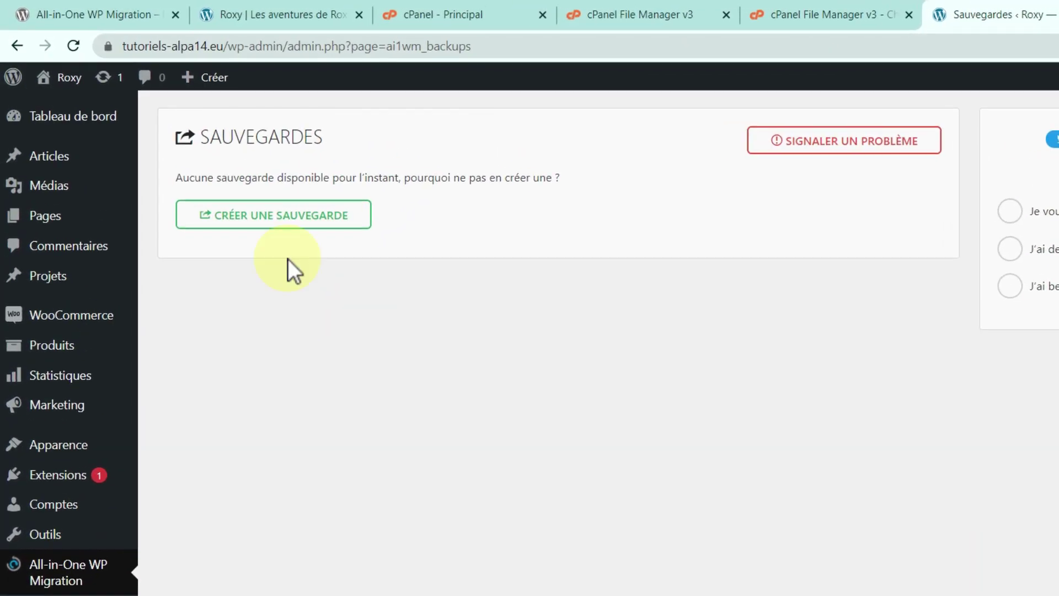
click(75, 46)
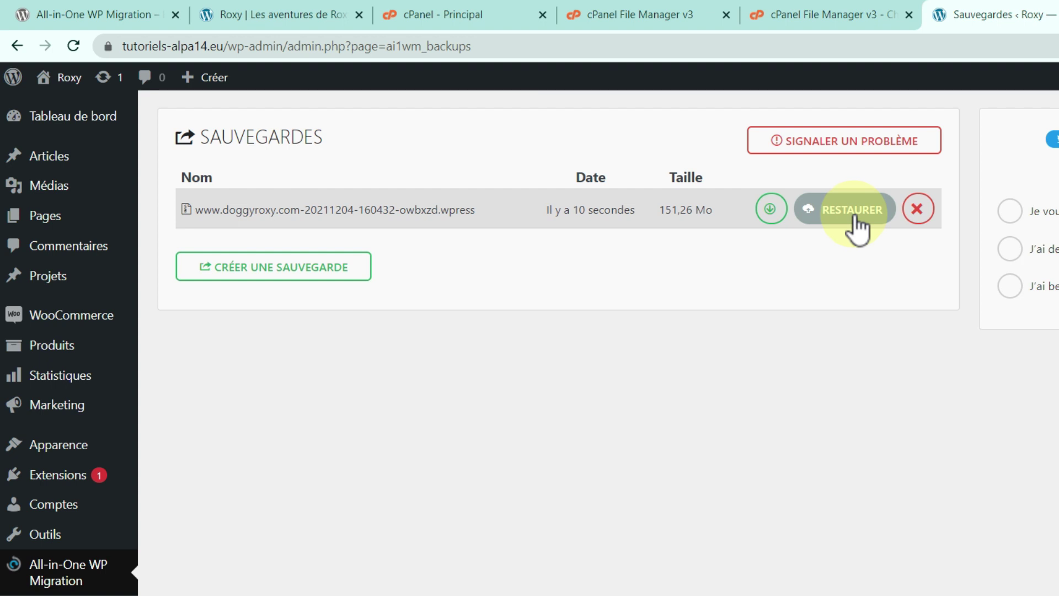
click(857, 228)
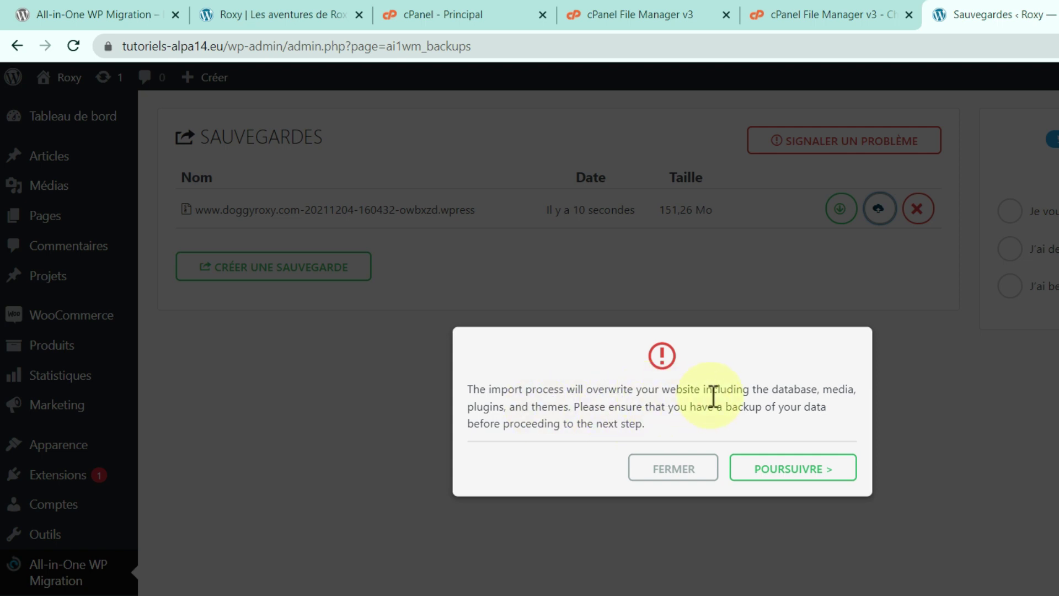
click(803, 466)
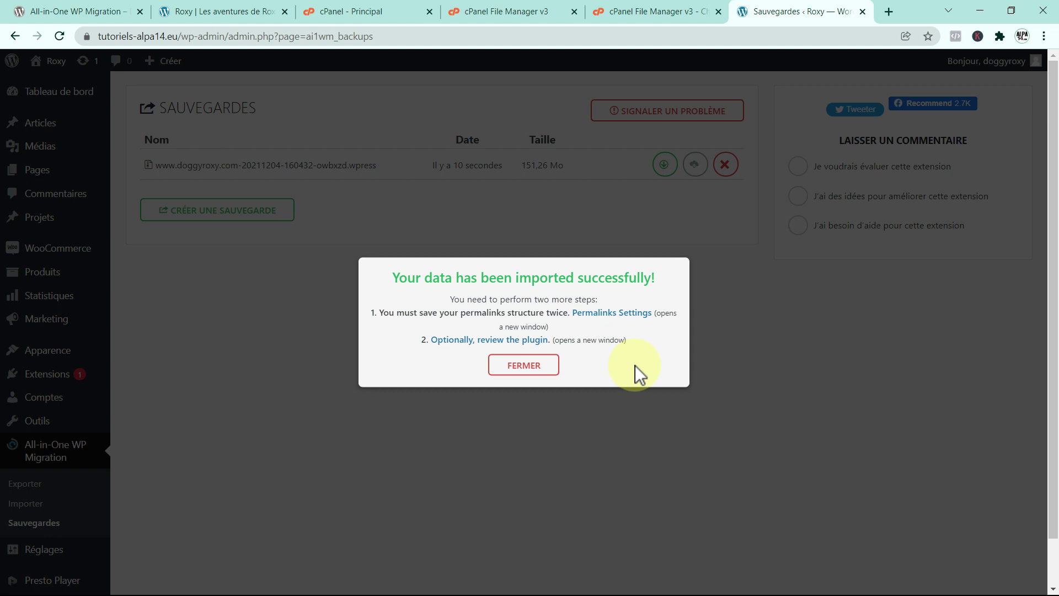
click(513, 366)
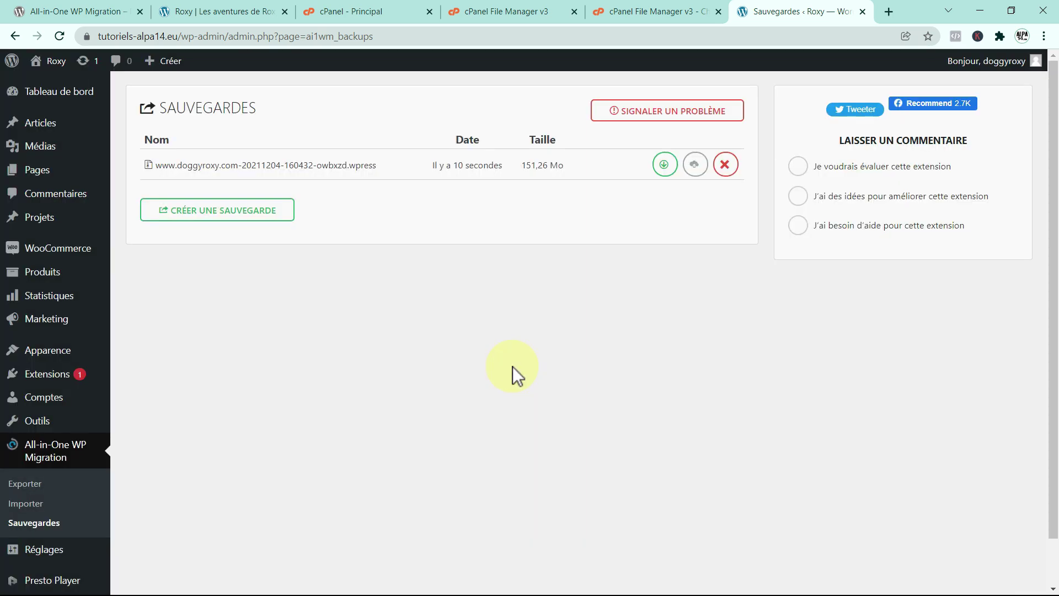